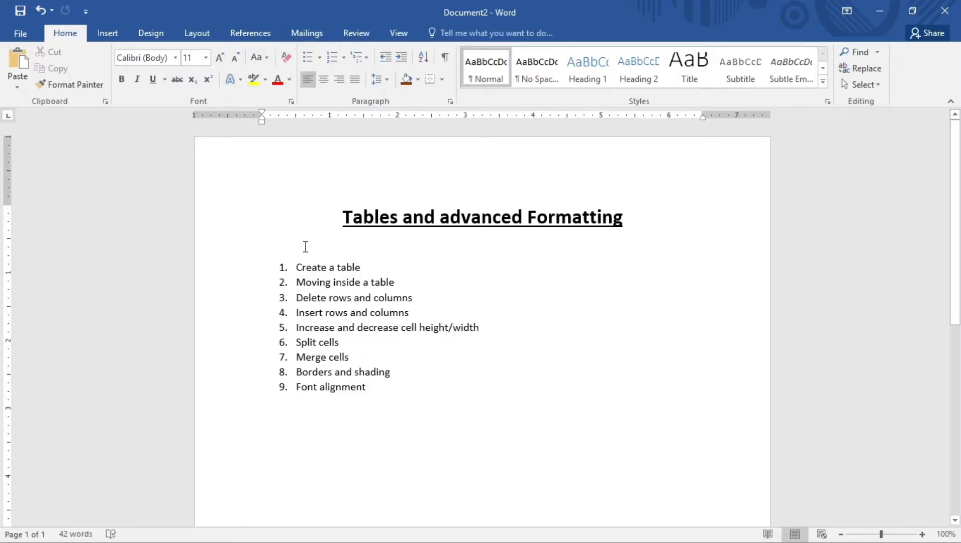
Insert a table with 4 columns and 3 rows below the numbered list
left_click(106, 36)
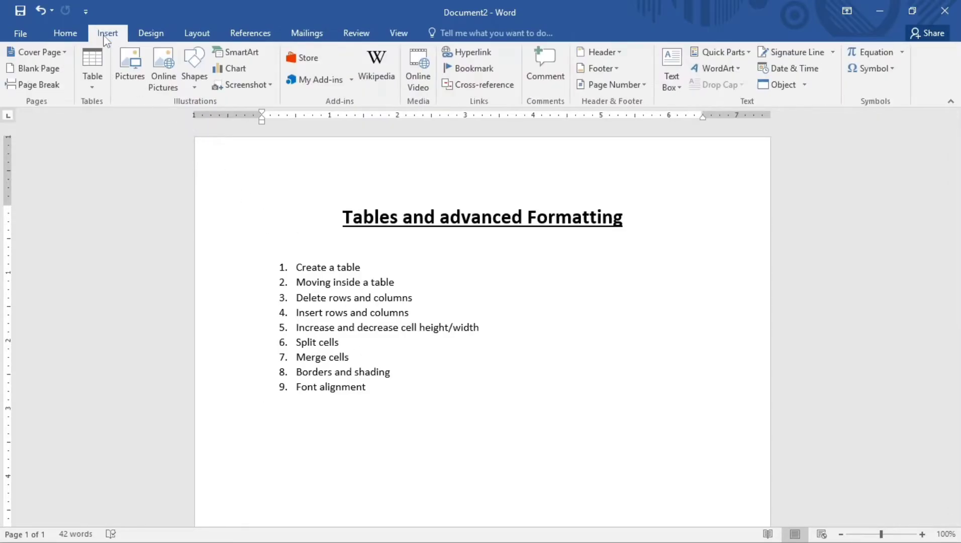
left_click(90, 79)
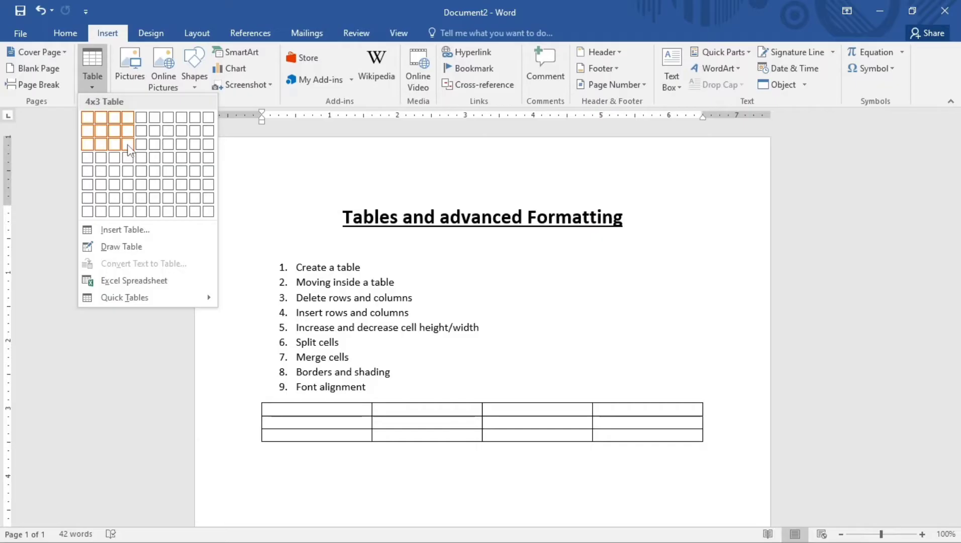
left_click(128, 146)
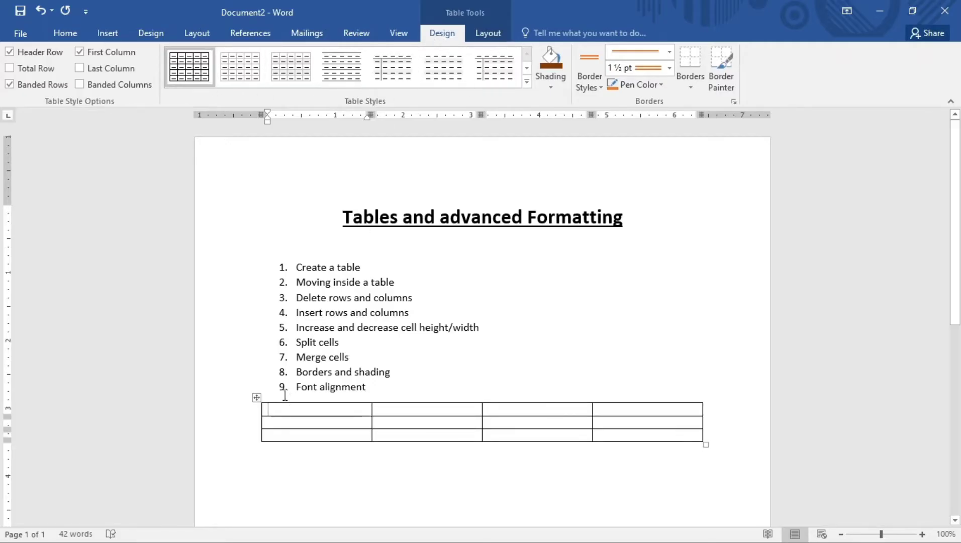
Browse the gallery of table styles for the new table without applying one
left_click(323, 330)
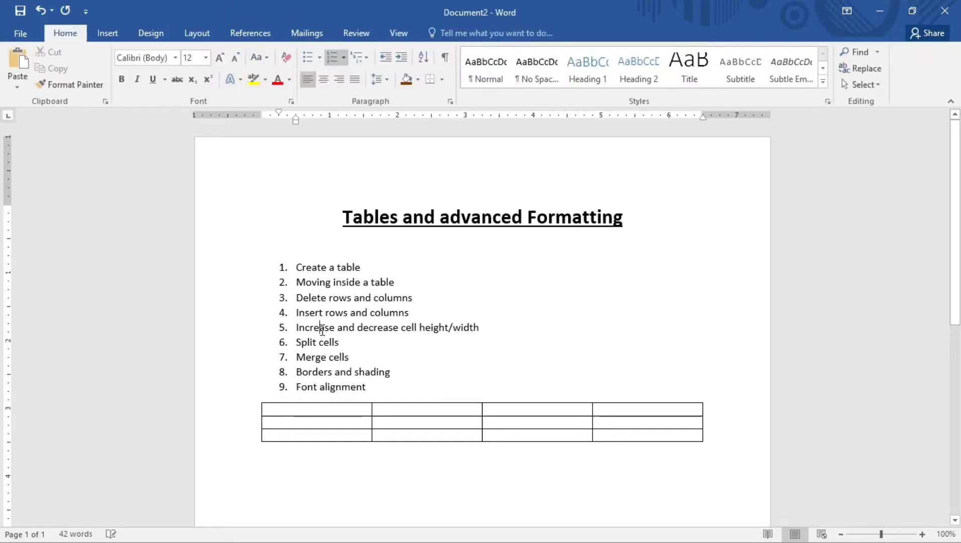
left_click(275, 413)
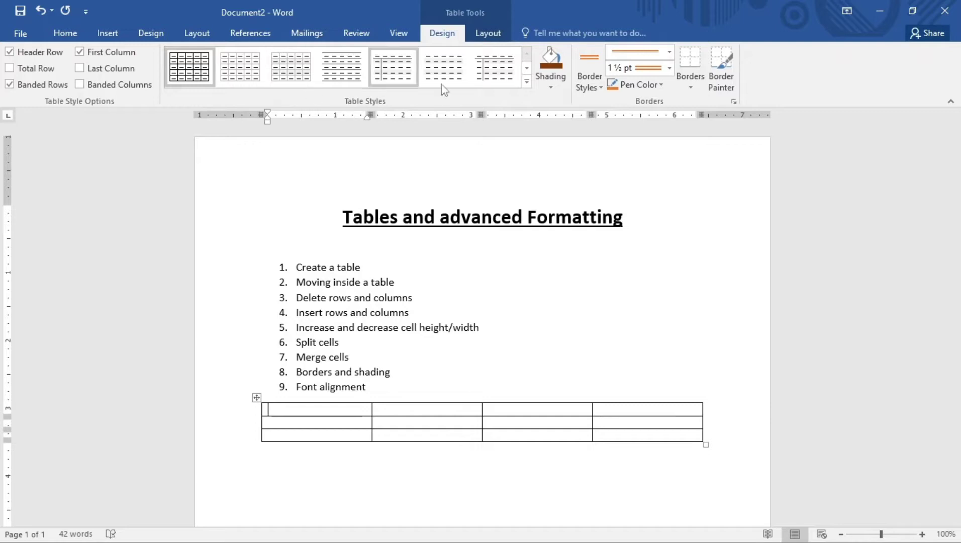
left_click(526, 82)
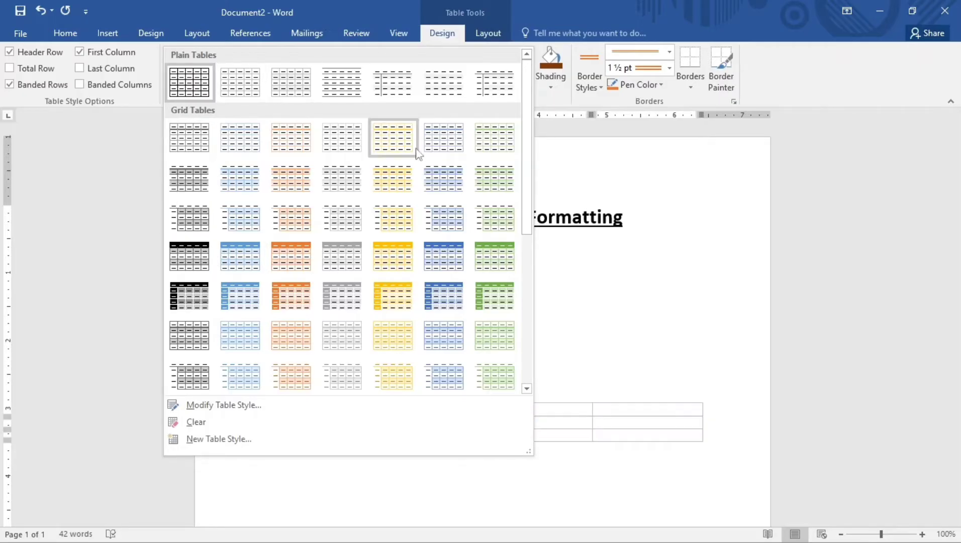
scroll(352, 296, "down", 3)
scroll(345, 297, "down", 1)
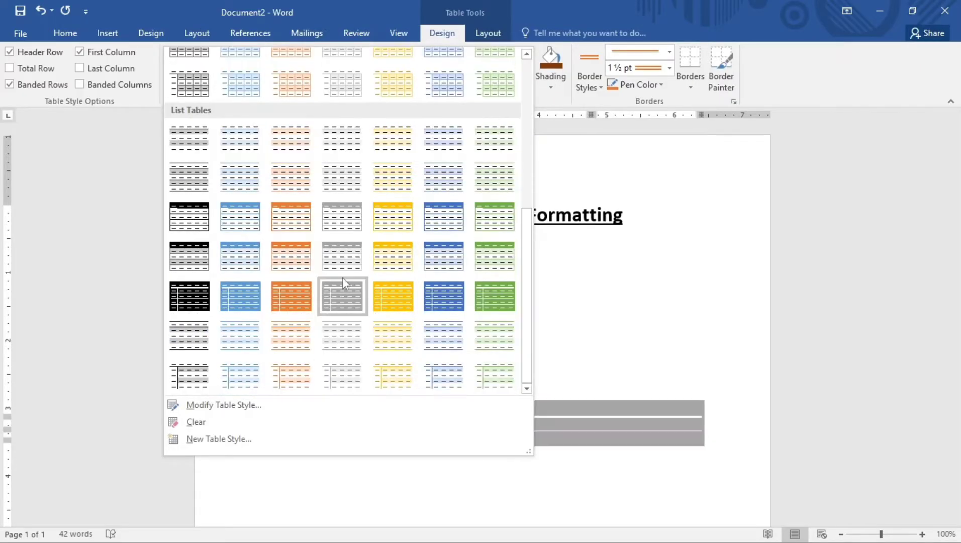
left_click(649, 177)
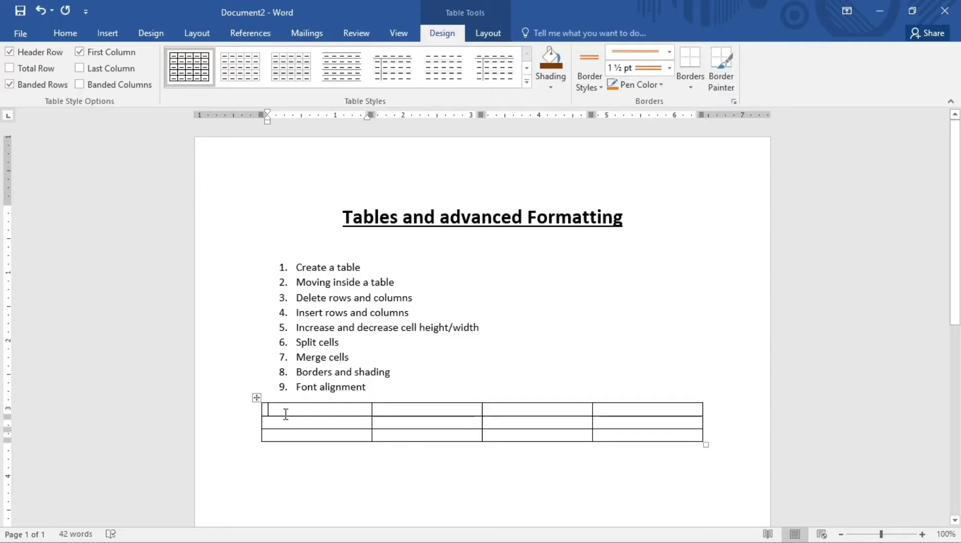
Move the cursor cell by cell to the end of the table's first row and back to the first cell
key("Tab")
key("Tab")
key("Tab")
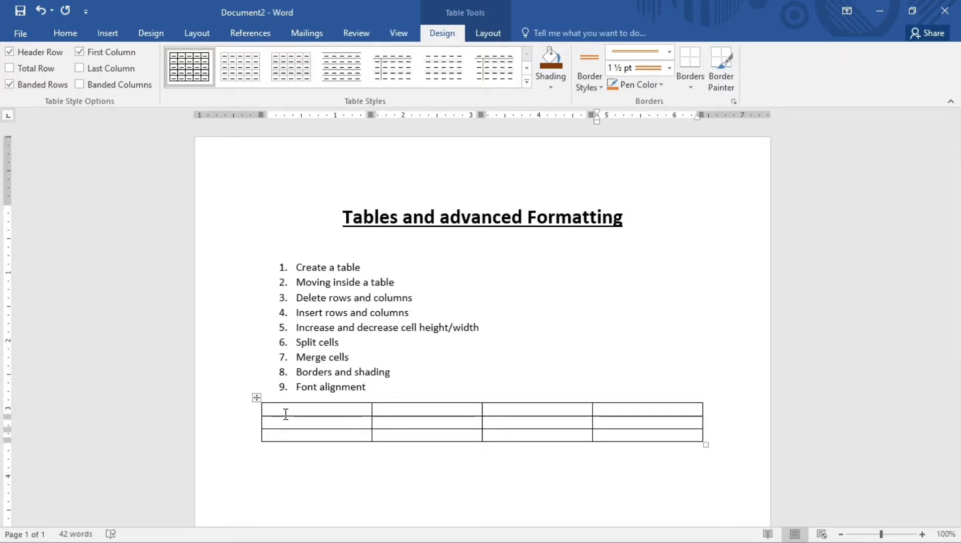
key("shift+Tab")
key("shift+Tab")
key("shift+Tab")
Move the cursor forward cell by cell from the first cell to the third cell of the second row
key("Tab")
key("Tab")
key("Tab")
key("Tab")
key("Tab")
key("Tab")
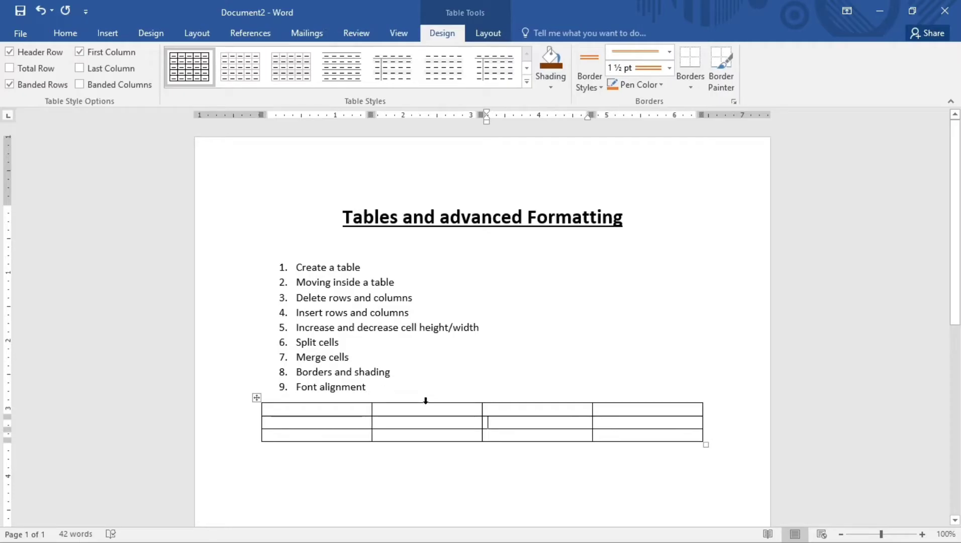
Delete the table's second column
left_click(418, 401)
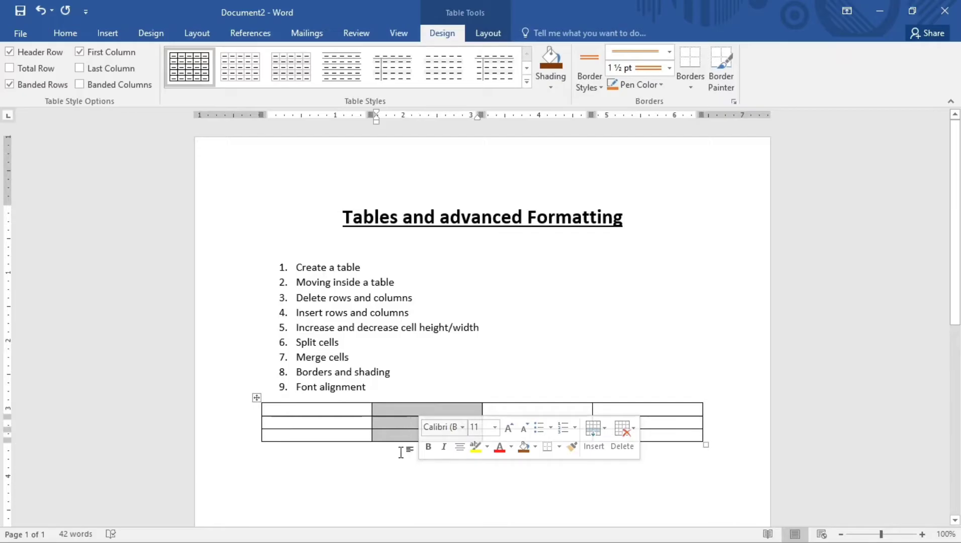
right_click(401, 410)
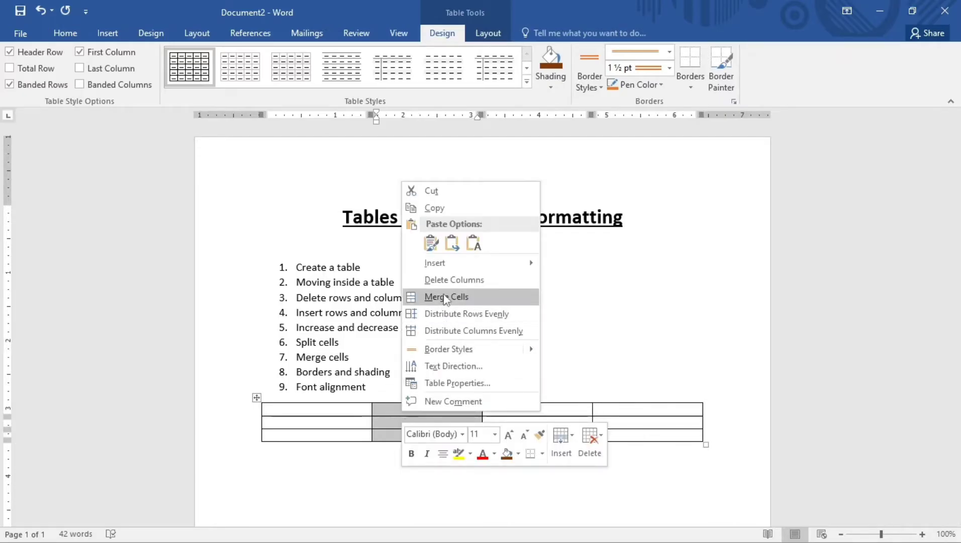
left_click(436, 280)
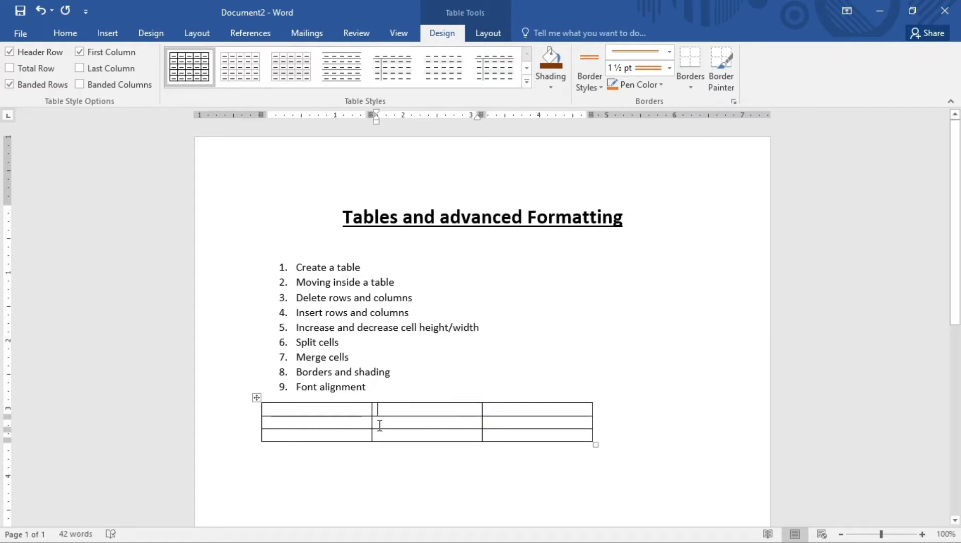
Delete the table's middle row using the Delete entire row option
left_click(261, 425)
left_click_drag(261, 425, 562, 418)
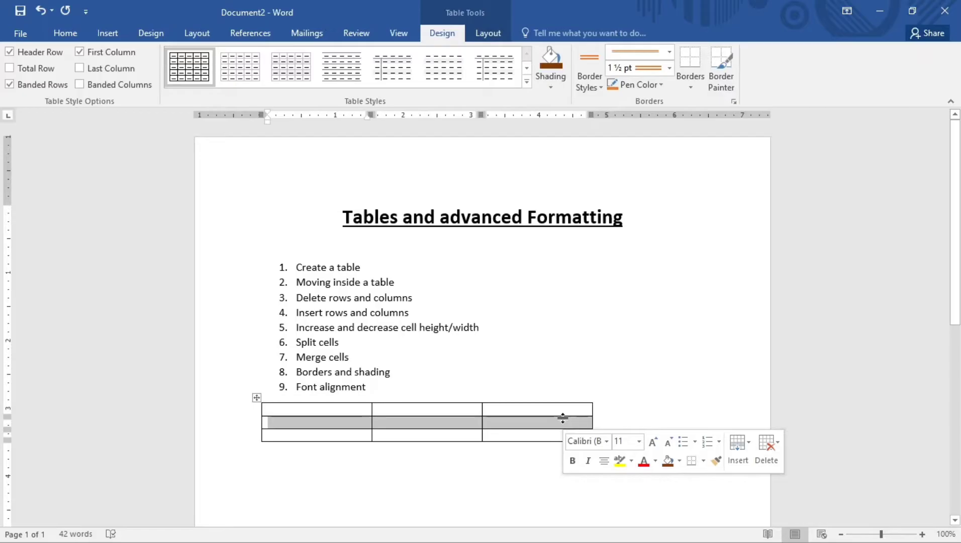
right_click(546, 425)
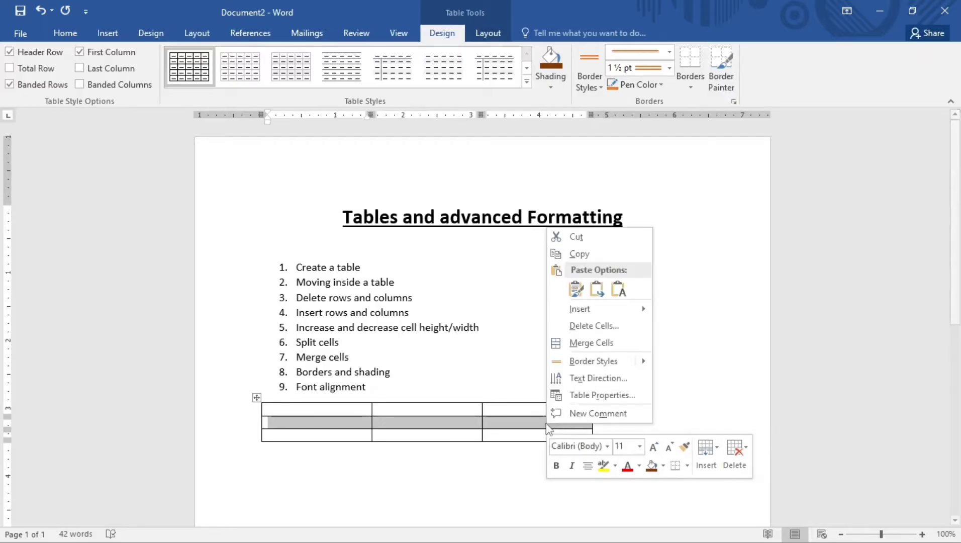
left_click(577, 326)
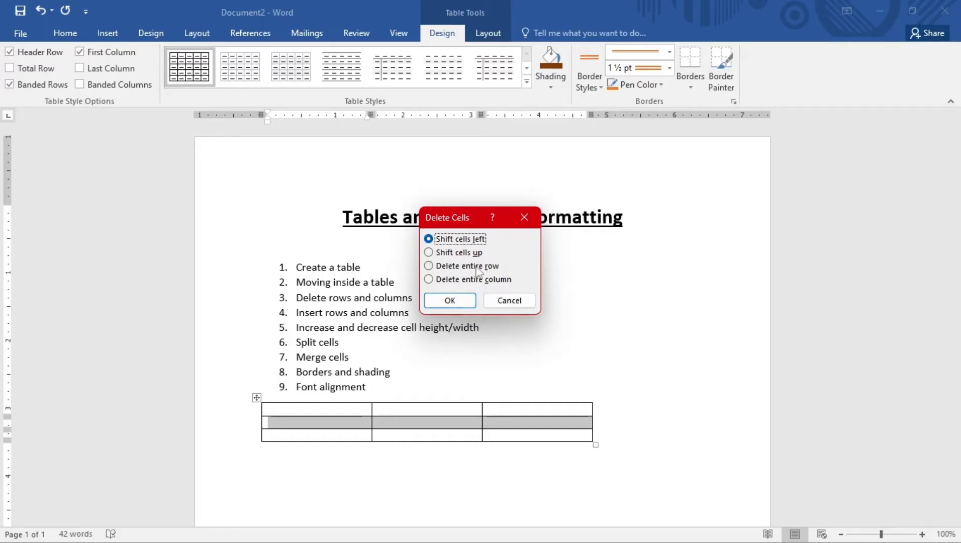
left_click(429, 266)
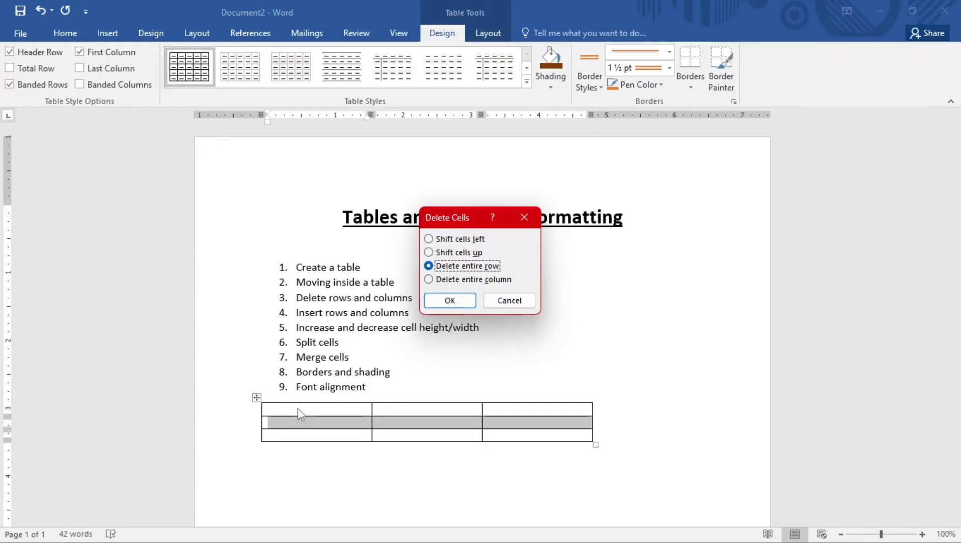
left_click(453, 301)
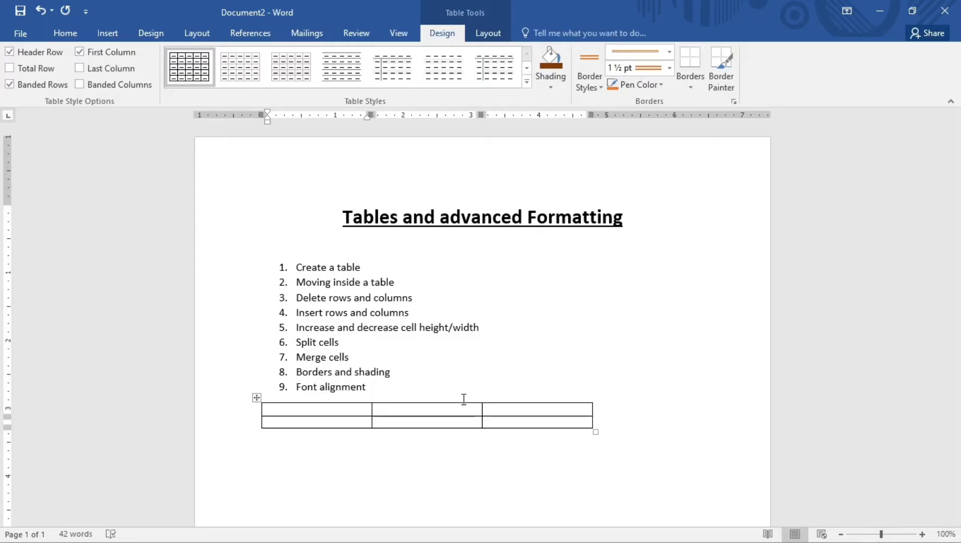
Insert one column between the first and second columns and three rows below the first row
mouse_move(373, 398)
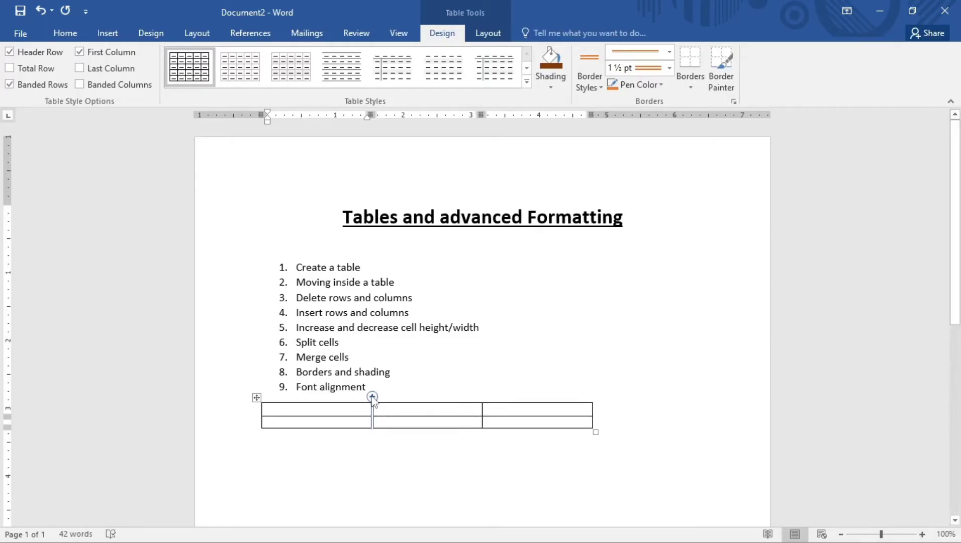
left_click(372, 397)
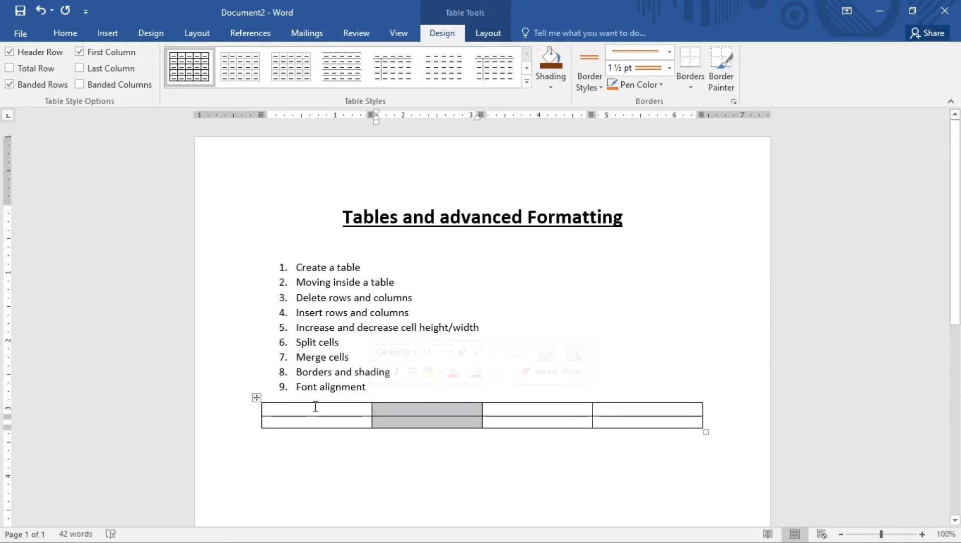
left_click(263, 411)
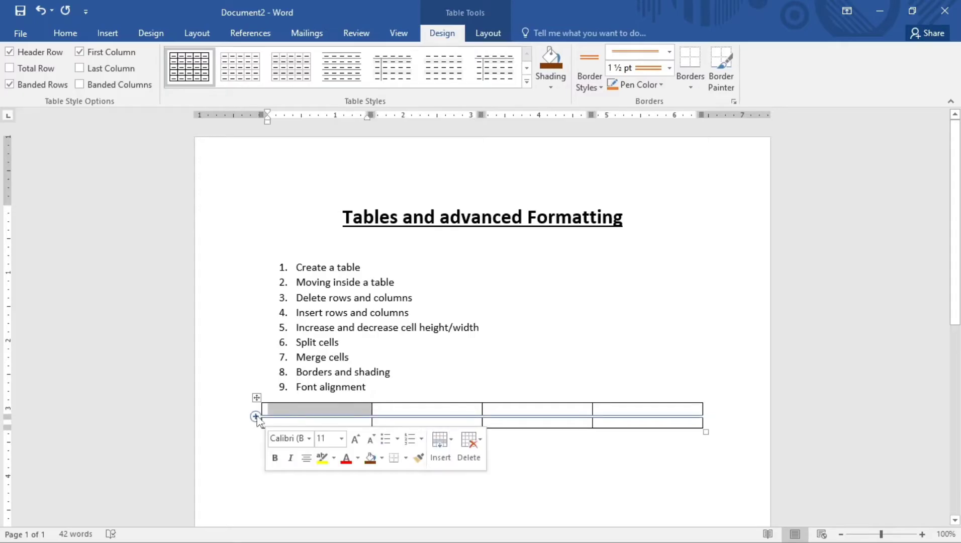
left_click(255, 417)
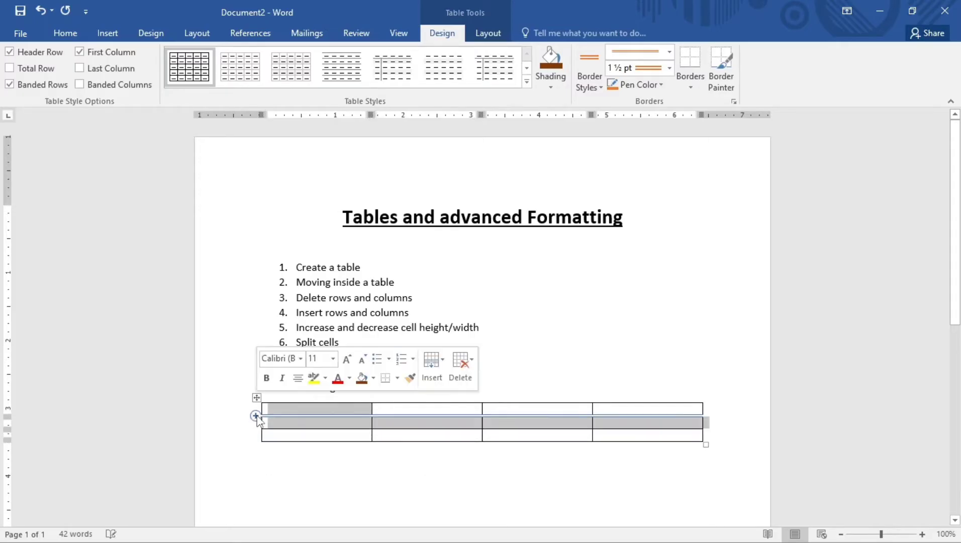
left_click(256, 417)
left_click(255, 417)
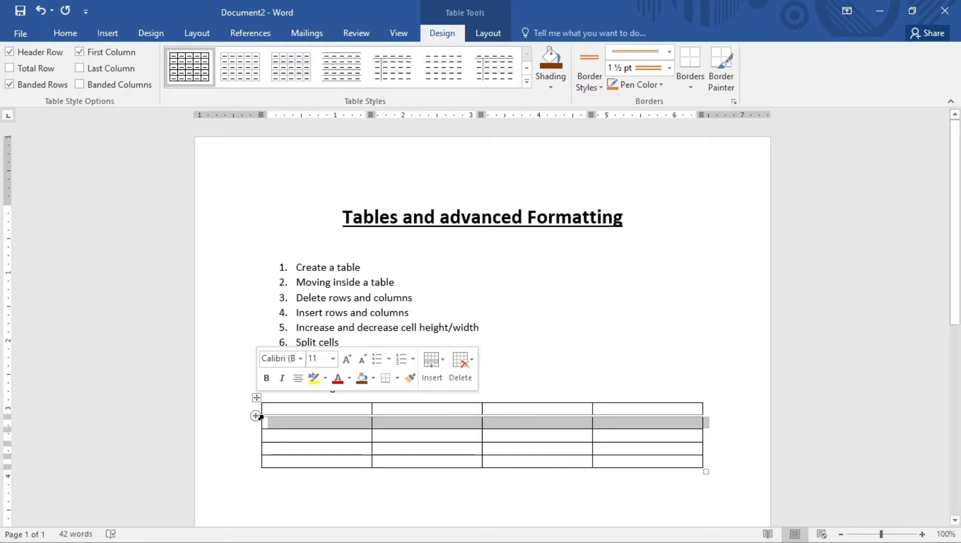
left_click(421, 313)
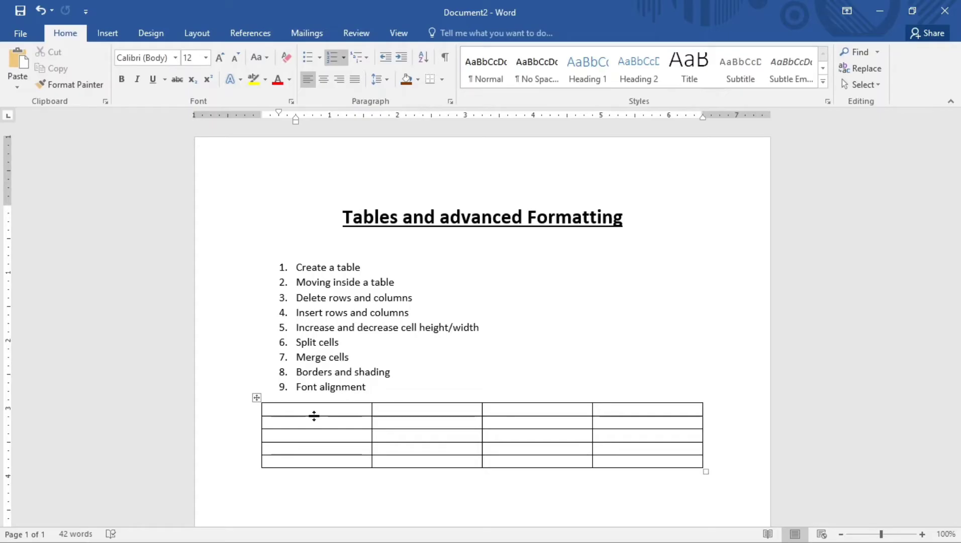
Increase the first row's height to about 0.45" and narrow the first column to about 1.56" by moving their borders
left_click_drag(313, 416, 328, 433)
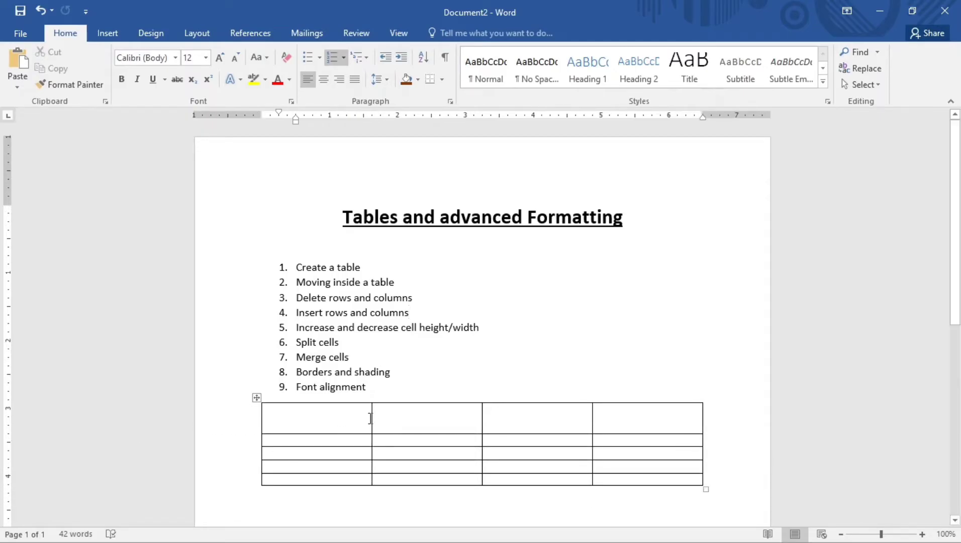
mouse_move(371, 418)
left_mouse_down()
mouse_move(403, 422)
mouse_move(351, 429)
mouse_move(365, 428)
left_mouse_up()
Enter the lines knknskkcdnc, jbjcsjc, jbsdbjc and nkjc in the table's first cell and delete them again
left_click(271, 413)
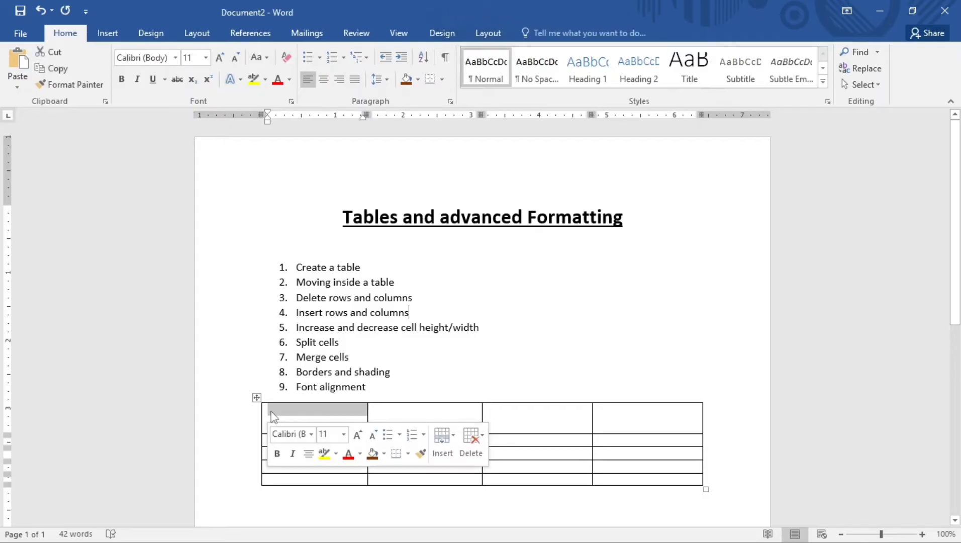
left_click(275, 408)
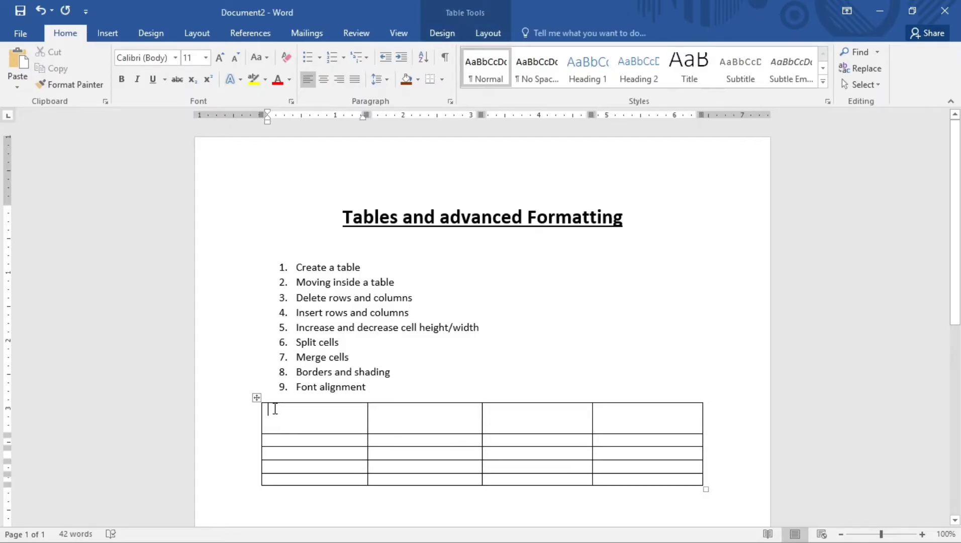
type("knknskkcdnc")
key("Return")
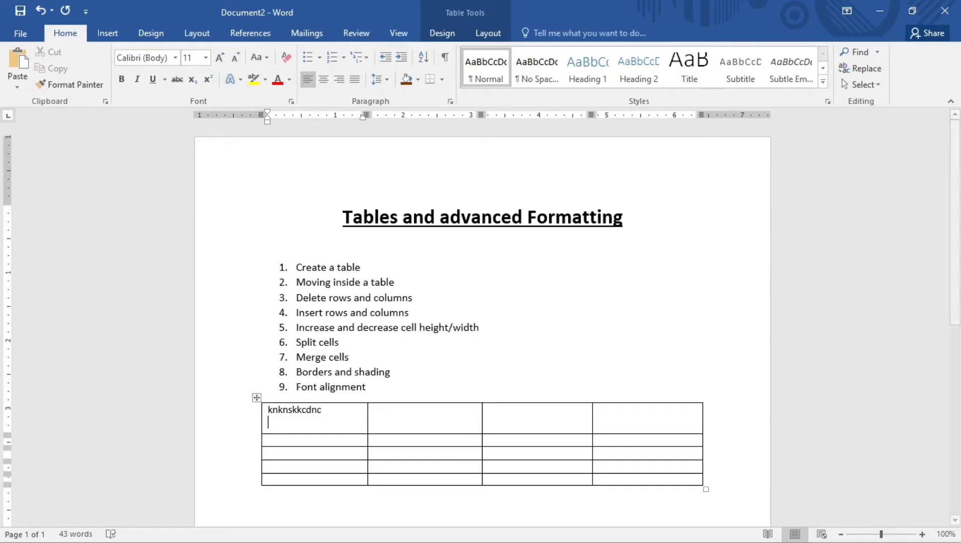
type("jbjcsjc")
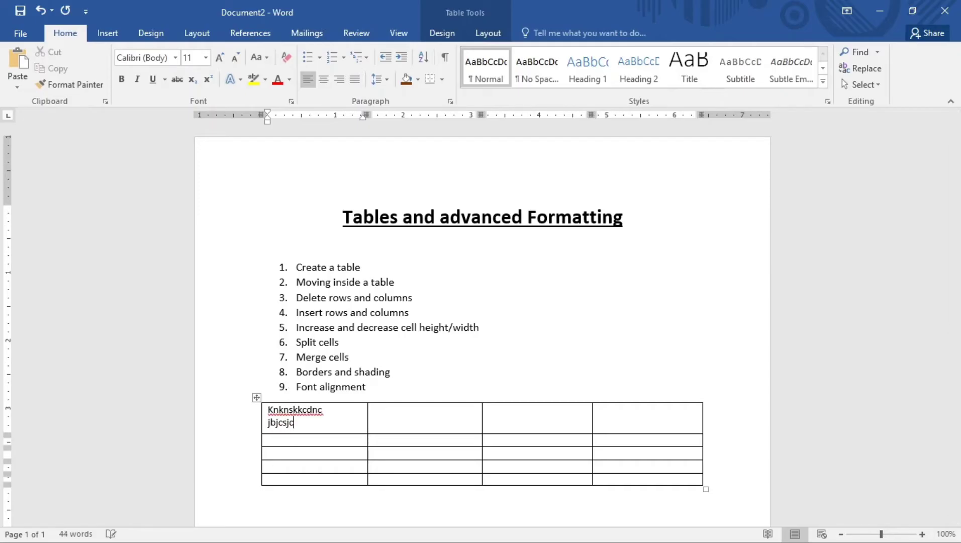
key("Return")
type("jbsdbjc")
key("Return")
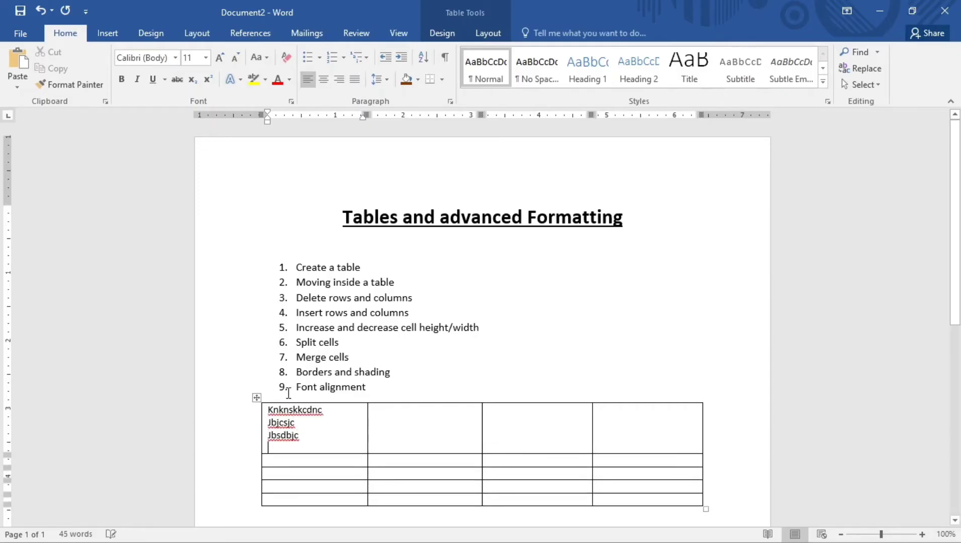
type("nkjc")
left_click_drag(286, 449, 262, 410)
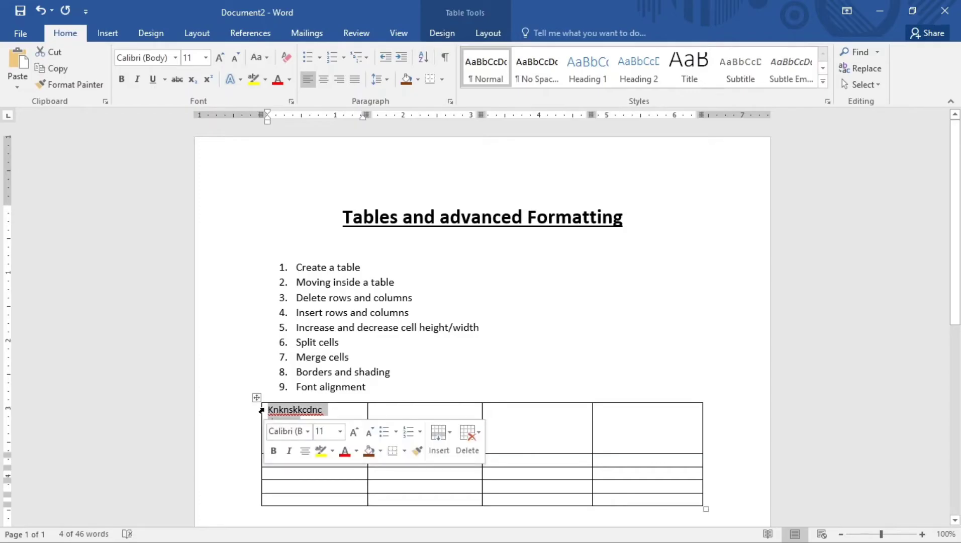
key("Delete")
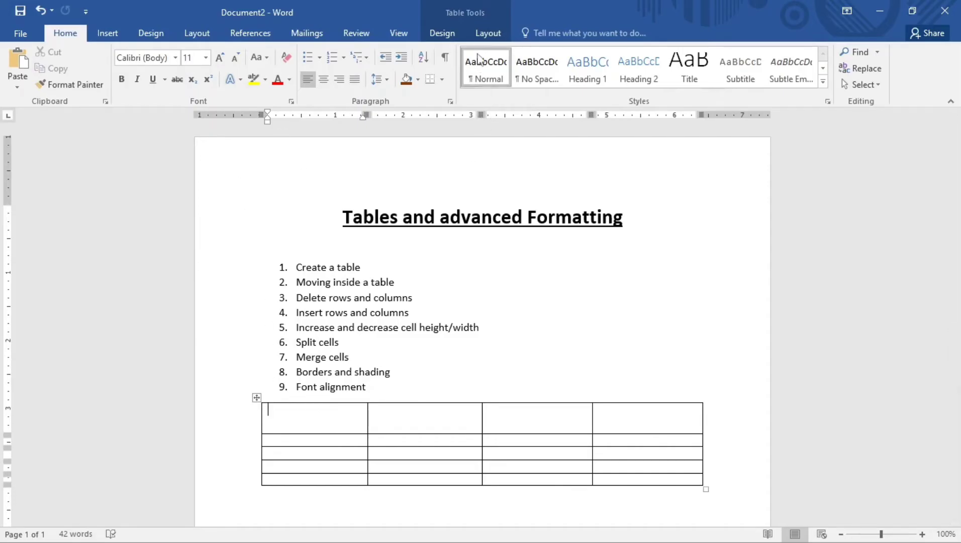
Increase the height of the table's first row to 1"
left_click(486, 36)
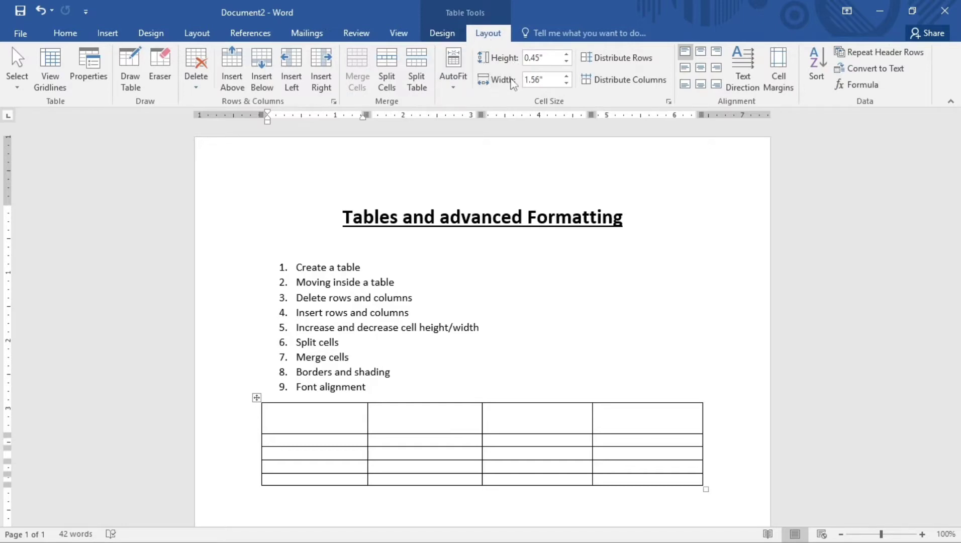
left_click(566, 54)
left_click(567, 54)
left_click(567, 54)
left_click(567, 55)
left_click(567, 54)
left_click(567, 54)
Increase the width of the table's first column to 2.1"
left_click(567, 75)
left_click(567, 76)
left_click(567, 76)
left_click(567, 76)
left_click(567, 76)
left_click(567, 76)
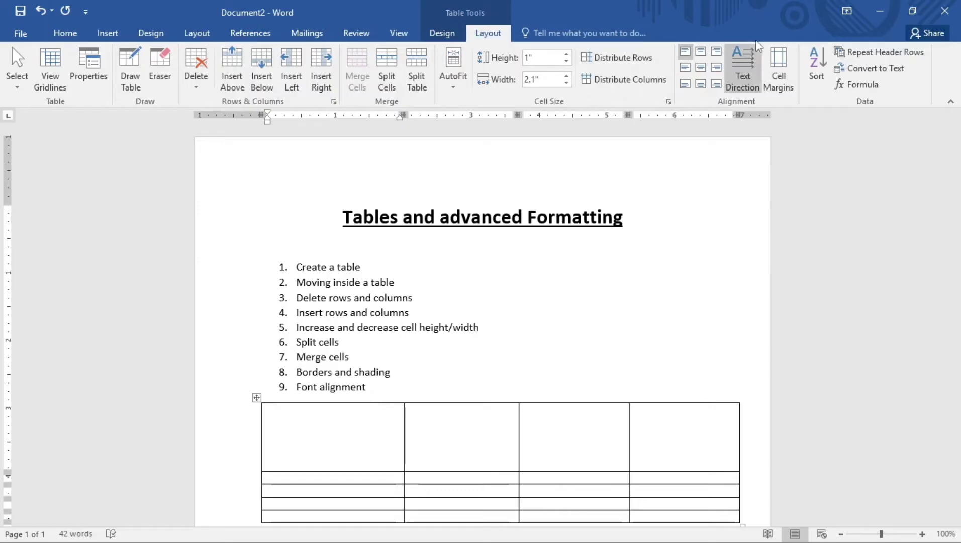
Split the second cell of the table's first row into 5 columns and 3 rows
left_click(439, 441)
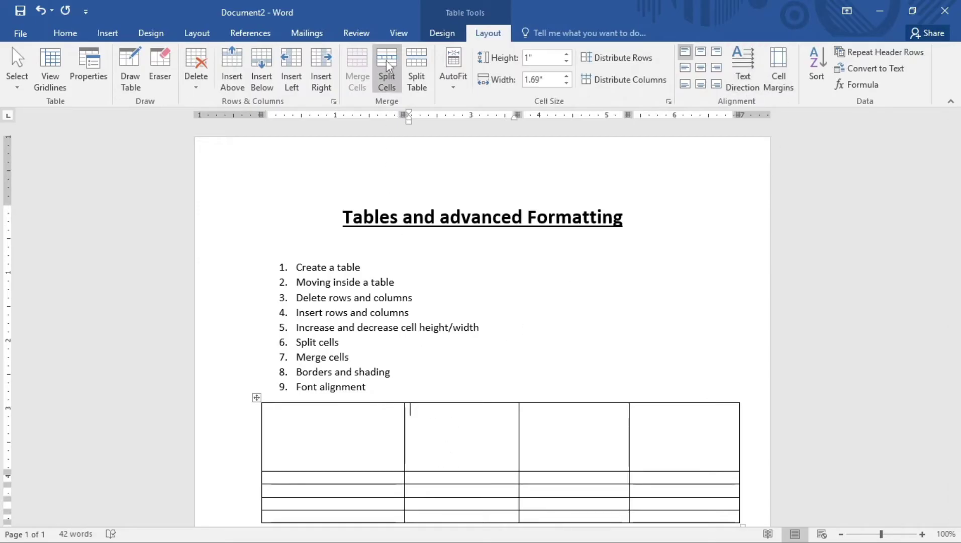
left_click(389, 80)
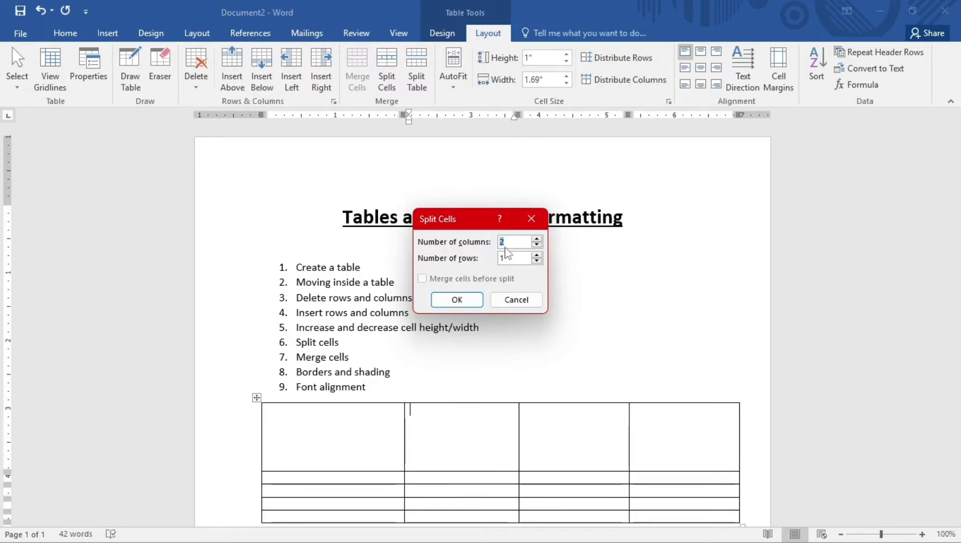
left_click(537, 239)
double_click(537, 256)
left_click(457, 300)
left_click(457, 433)
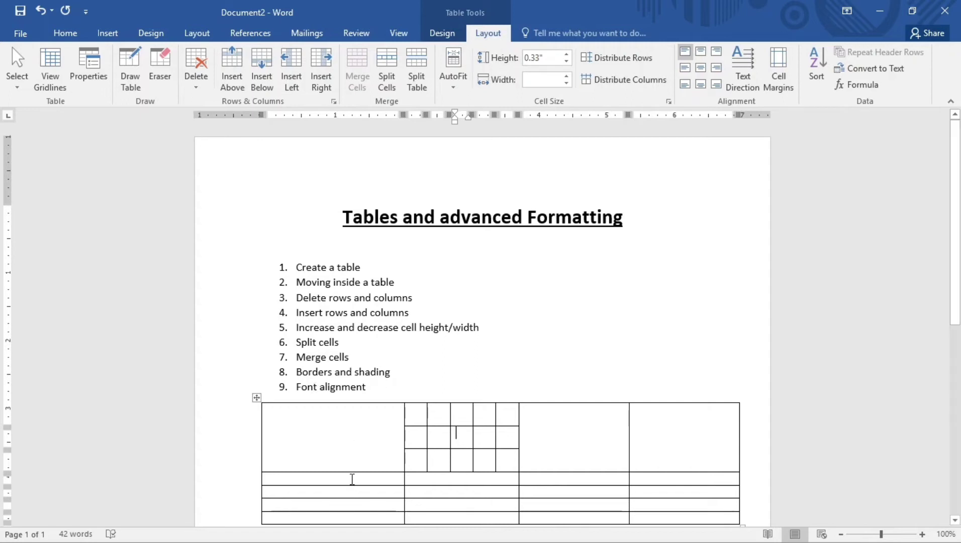
Merge the first three cells of the table's second row into one cell
left_click(395, 479)
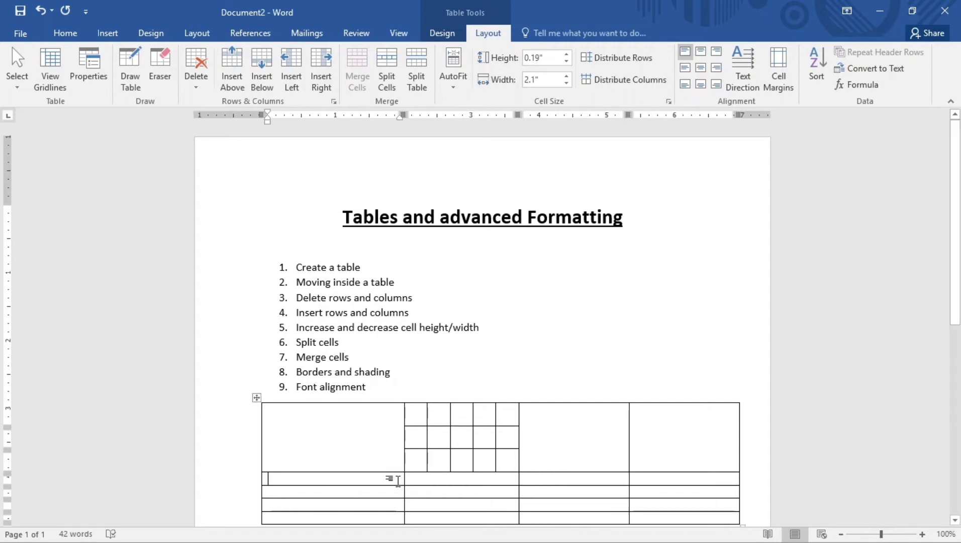
left_click_drag(379, 481, 432, 484)
left_click_drag(503, 481, 604, 485)
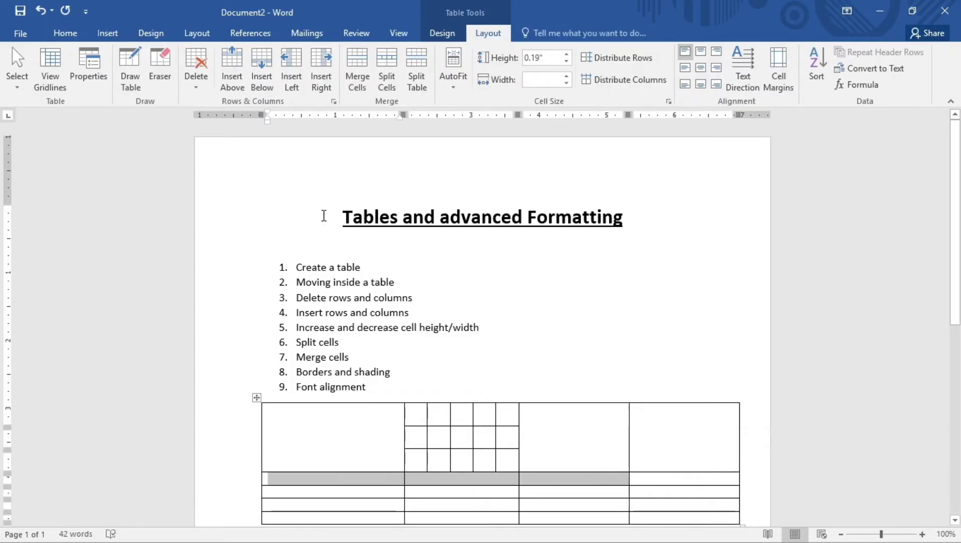
left_click(353, 73)
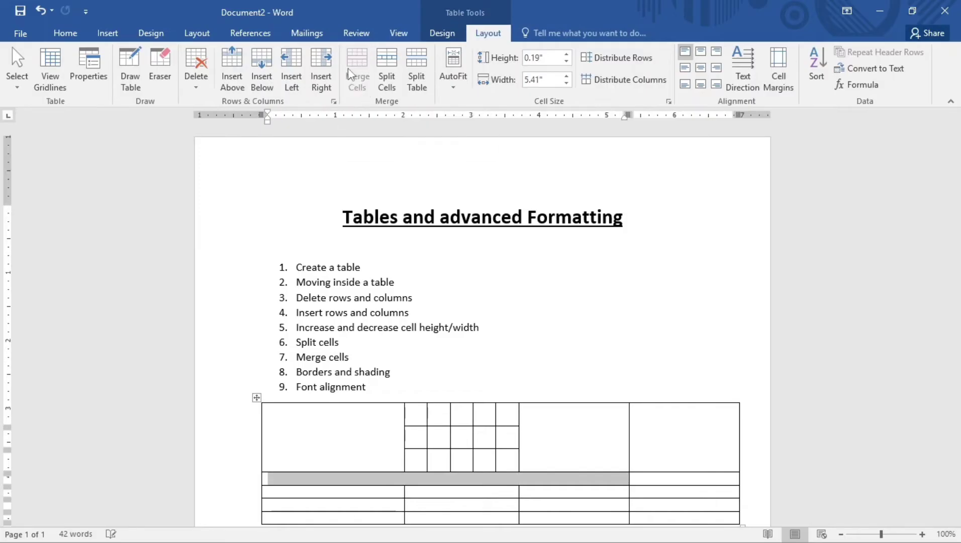
Fill the merged cell in the second row with the test text ddhcvhdsvcljcvjudsvjdsbcsjvdsbvjsbvsdbvdbvjdsbvjdsbvjsbjvbjsvbjbvjfbv
left_click(542, 482)
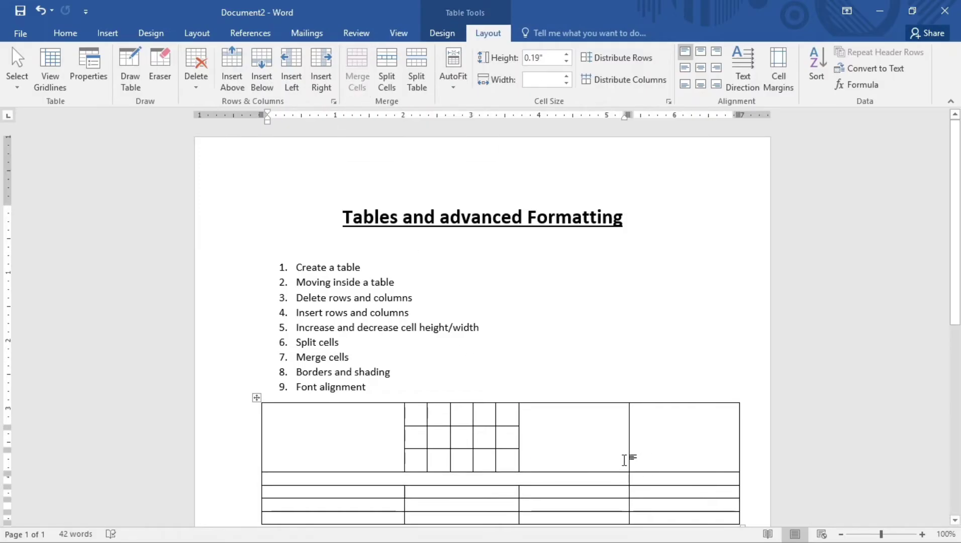
type("d")
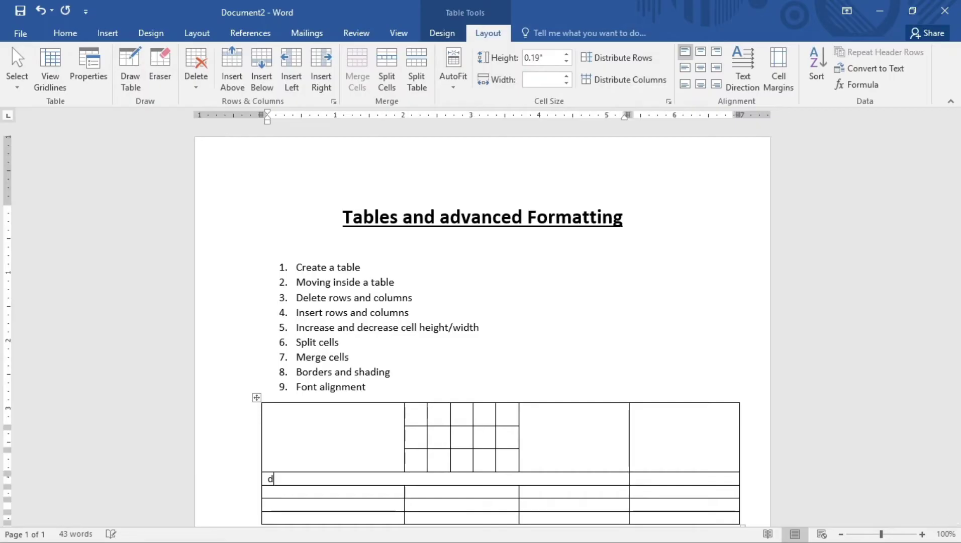
type("dhcvhdsvcljcvjudsvjdsbcsjvdsbvj")
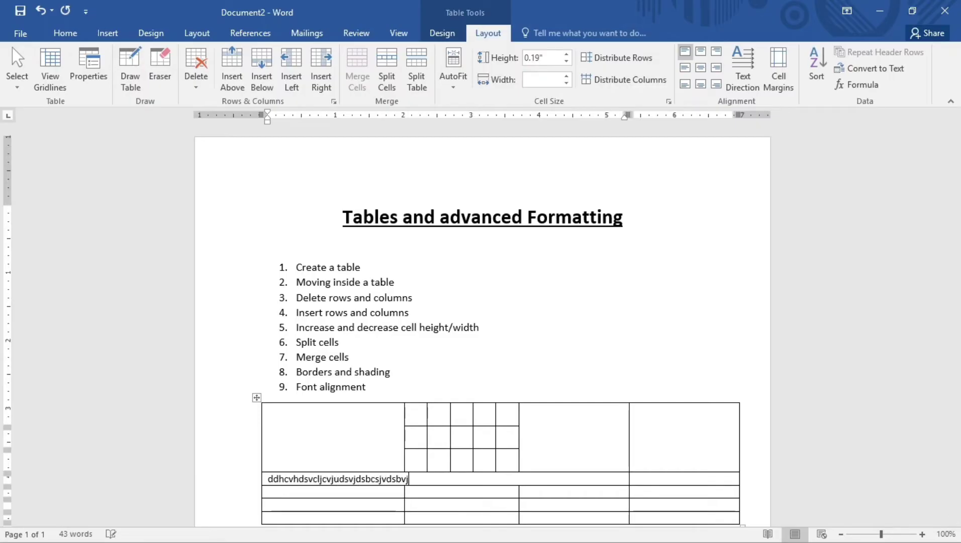
type("sbvsdbvdbvjdsbvjdsbvjsbjvbjsvbjbvjfbv")
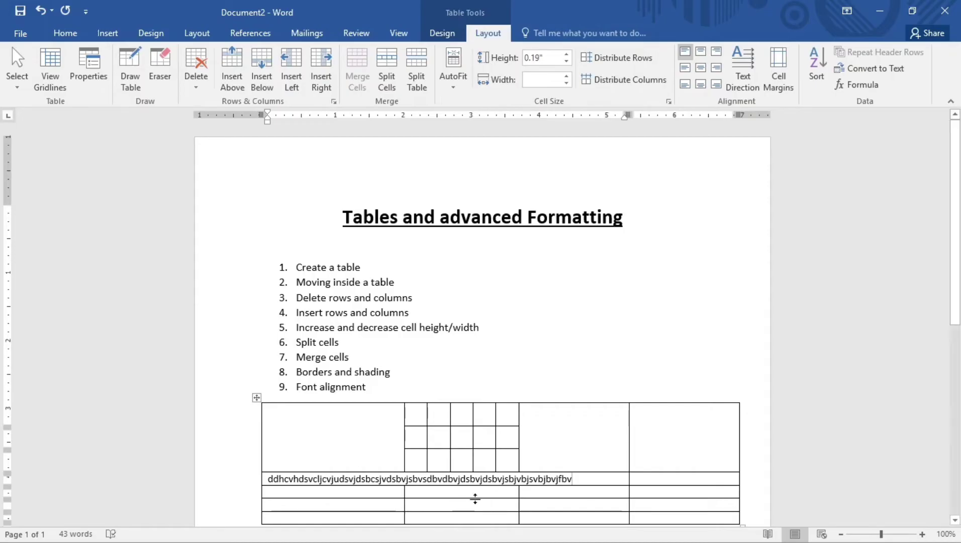
Delete the entire row that contains the merged cell and its test text
left_click_drag(580, 480, 261, 490)
key("BackSpace")
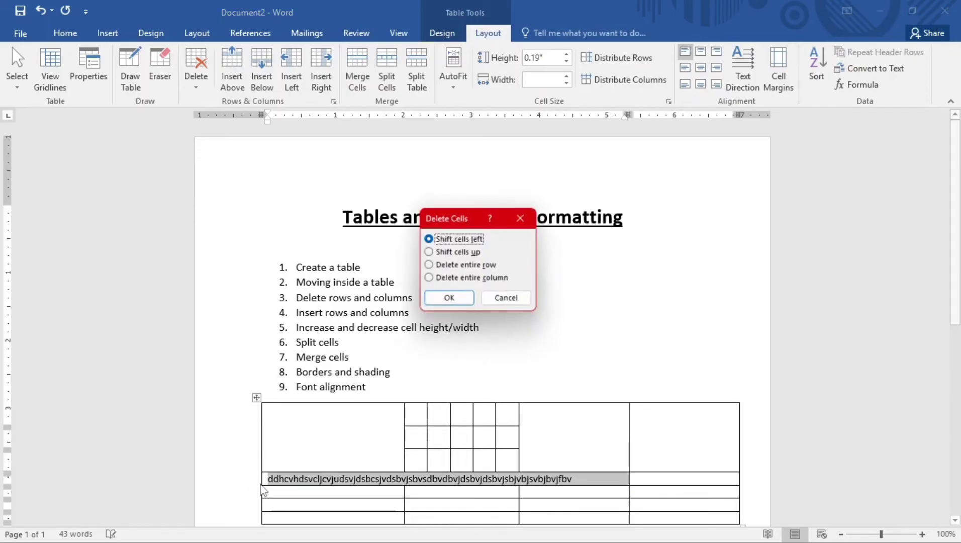
left_click(442, 266)
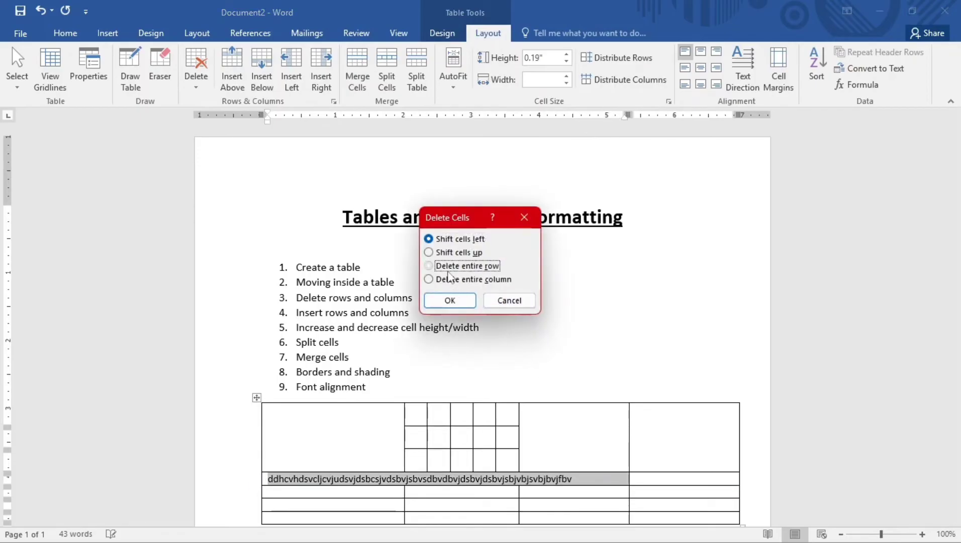
left_click(450, 300)
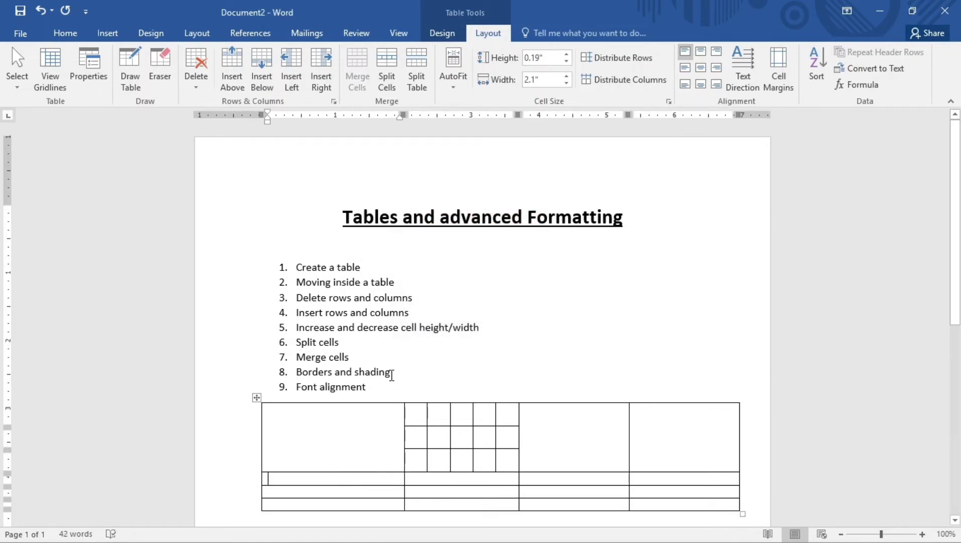
Shade the second row's first cell and the upper-right cell of the split grid dark orange
mouse_move(548, 509)
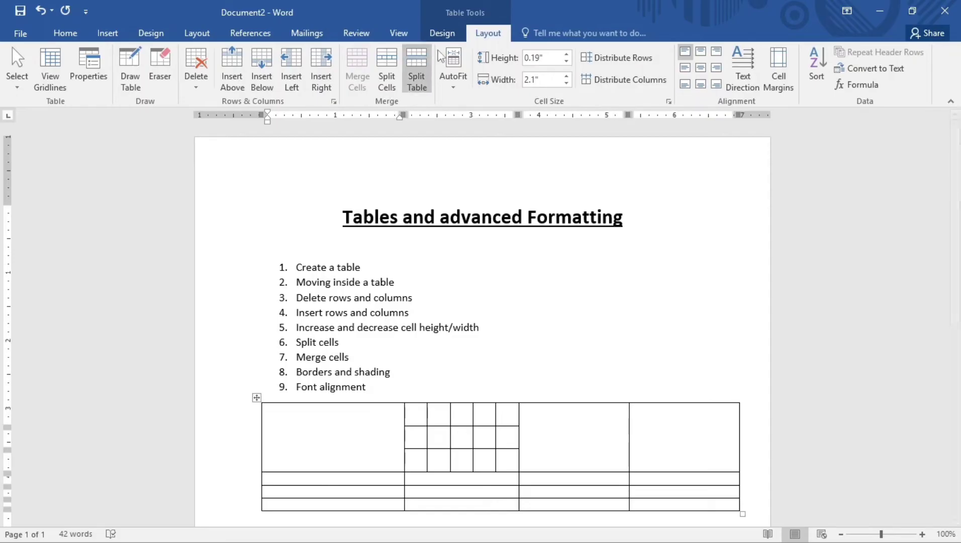
left_click(442, 35)
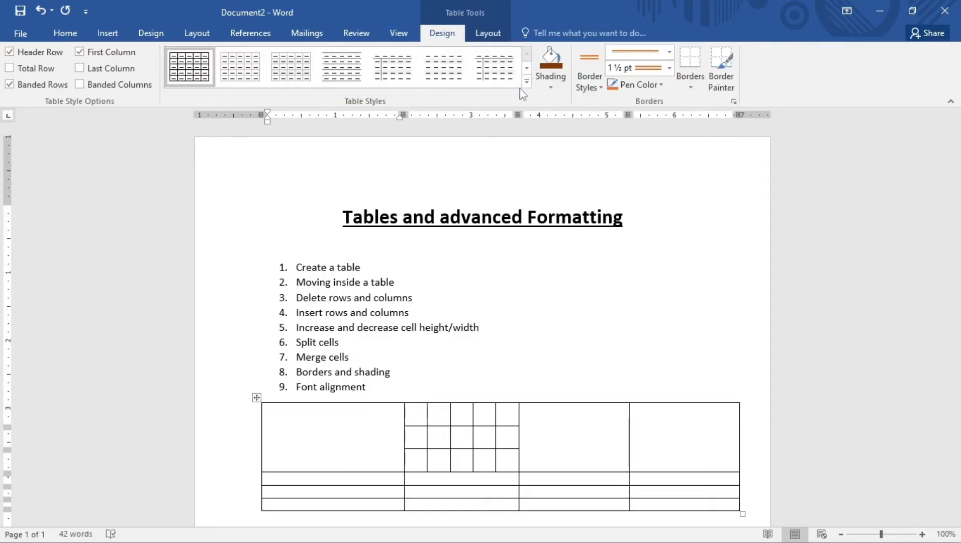
left_click(552, 85)
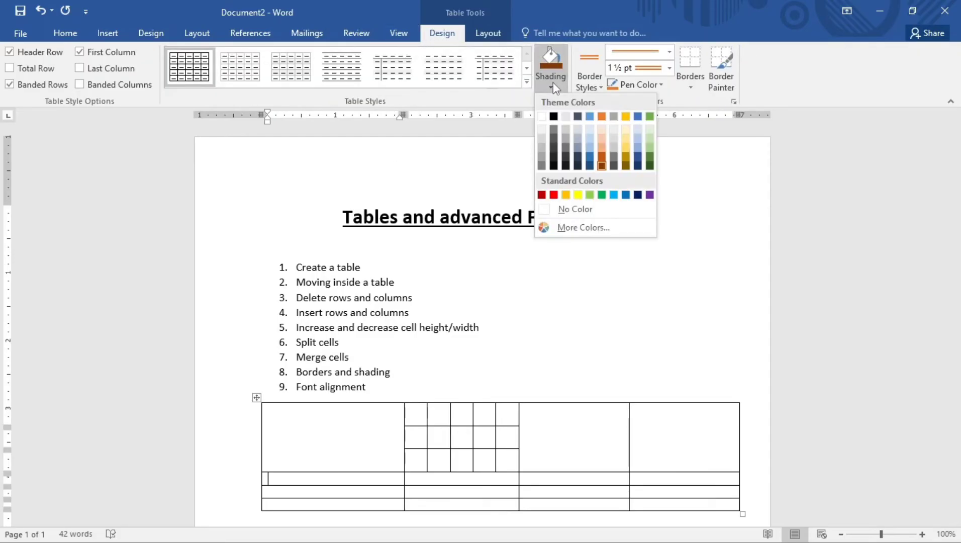
left_click(602, 160)
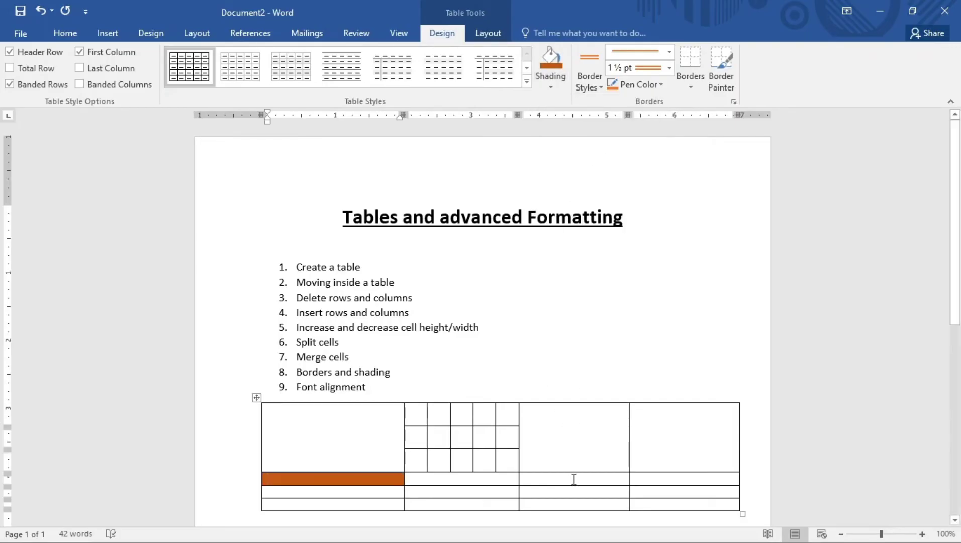
left_click(510, 406)
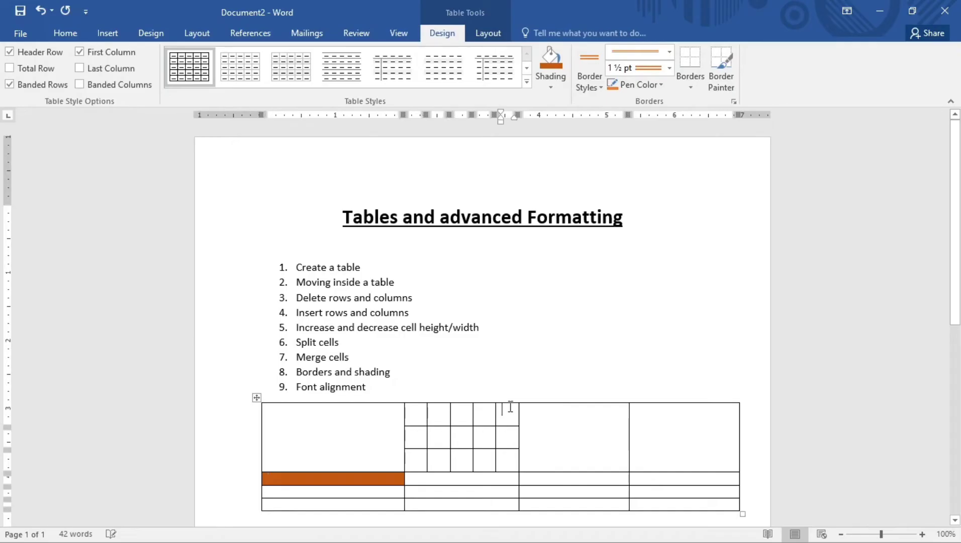
left_click(551, 60)
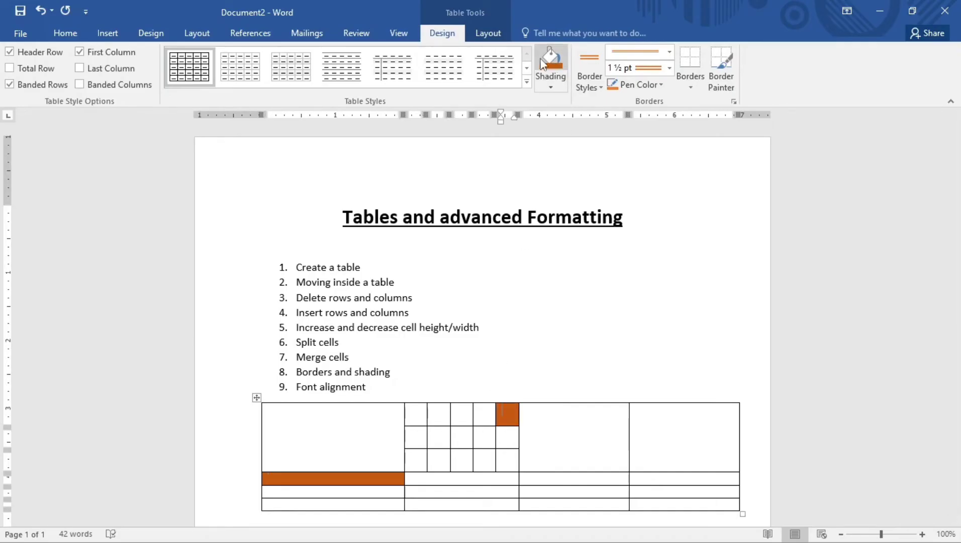
Shade the split grid's second-row, second-column cell dark green and the large cell right of the grid red
left_click(437, 439)
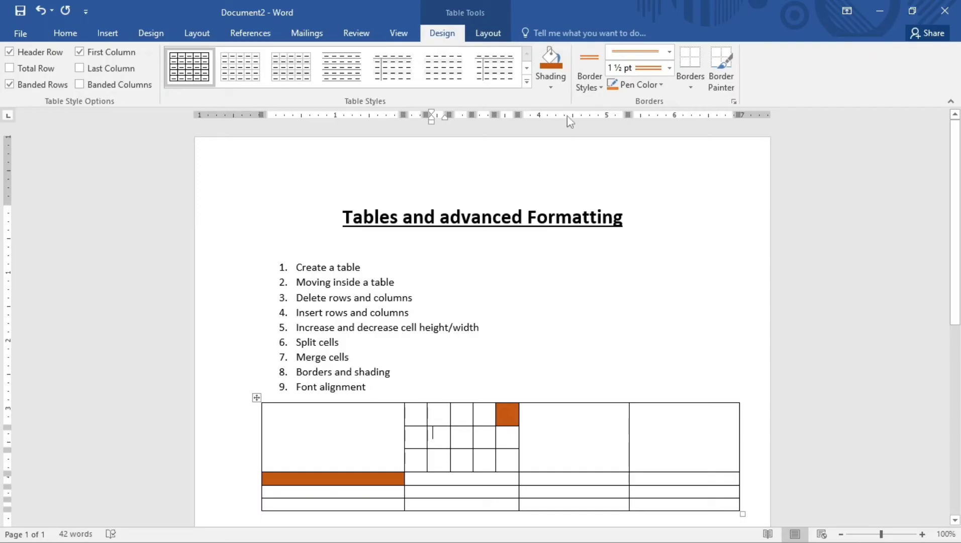
left_click(552, 80)
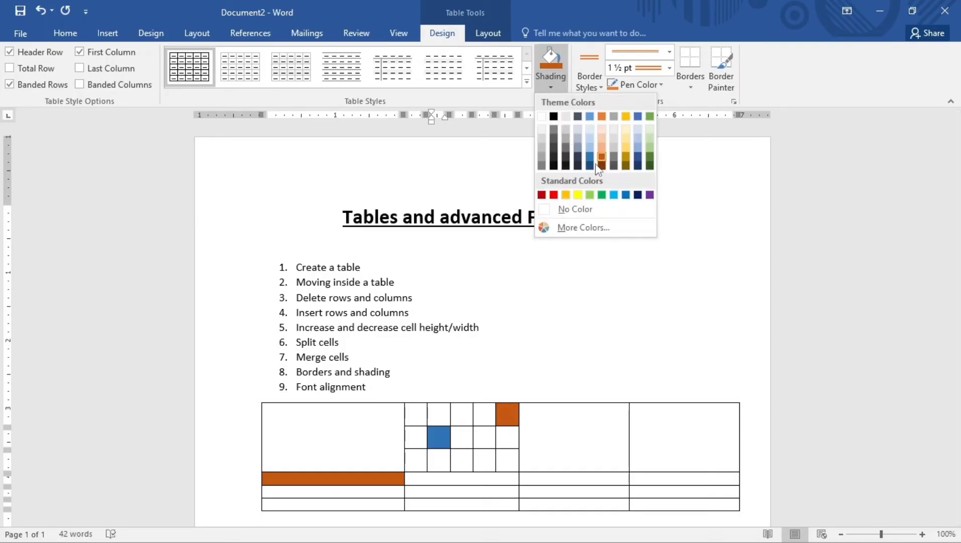
left_click(650, 166)
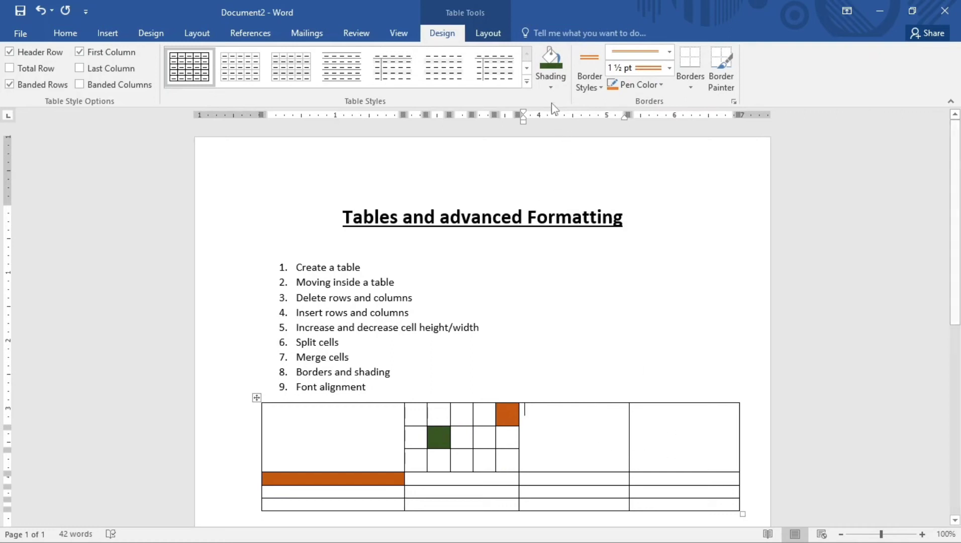
left_click(551, 88)
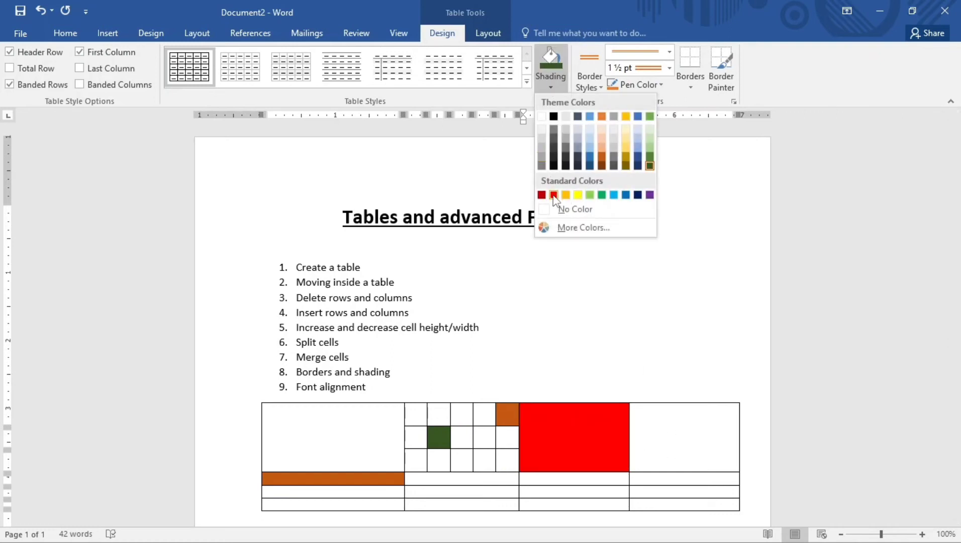
left_click(553, 194)
left_click(541, 335)
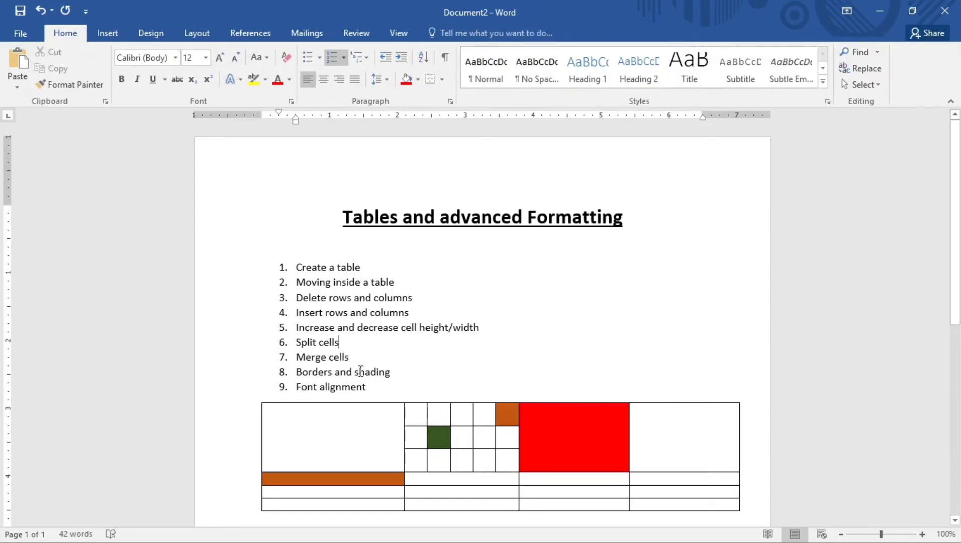
Apply all borders in the 1 ½ pt orange double-line style to the table's first cell and to the whole table
left_click(310, 431)
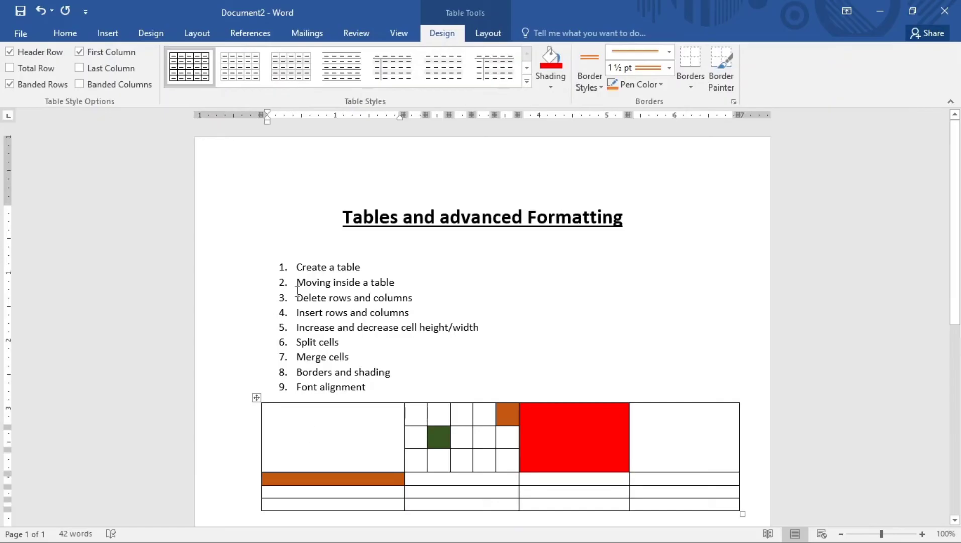
left_click(691, 88)
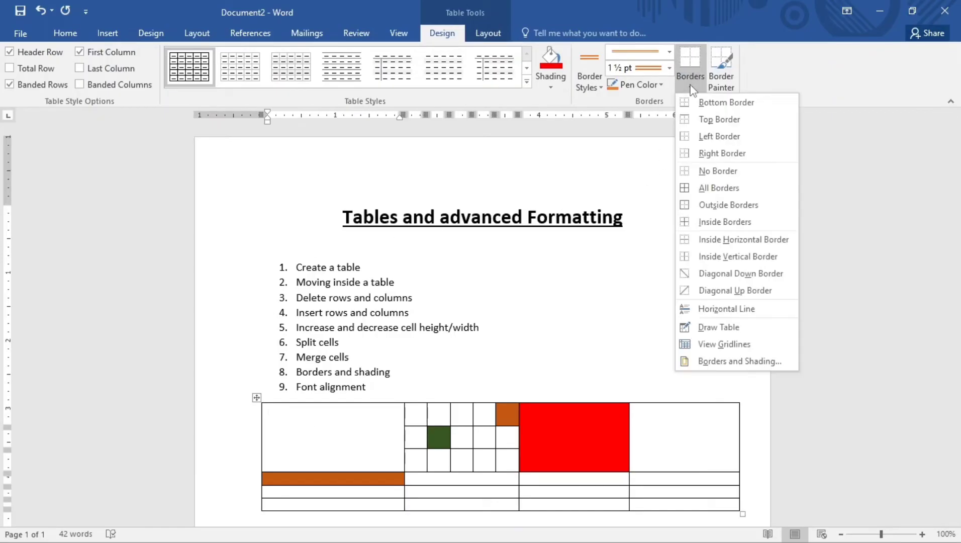
left_click(708, 188)
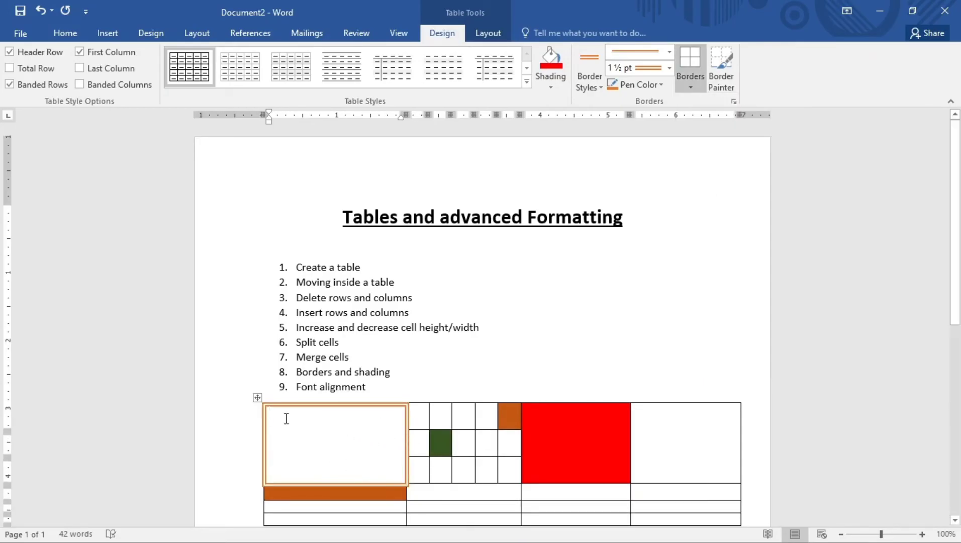
left_click(258, 397)
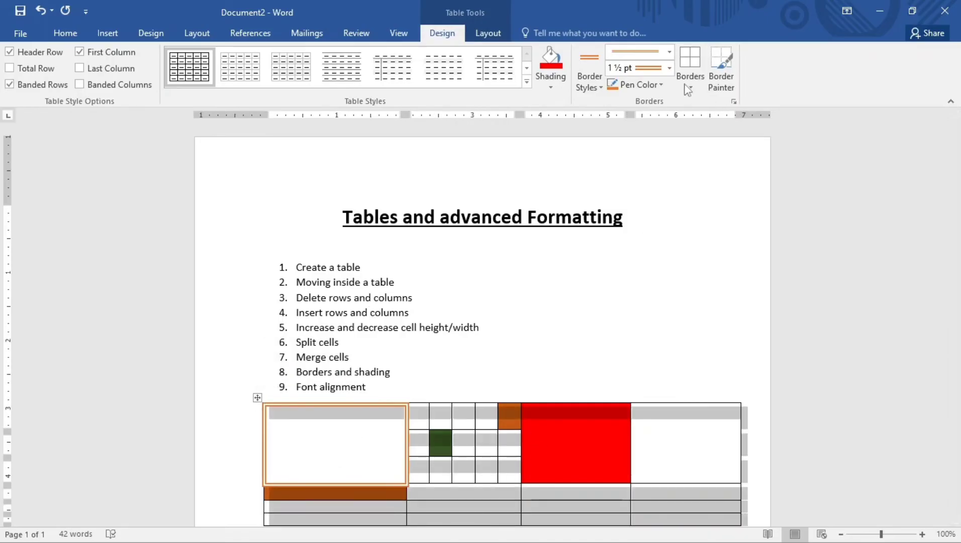
left_click(690, 61)
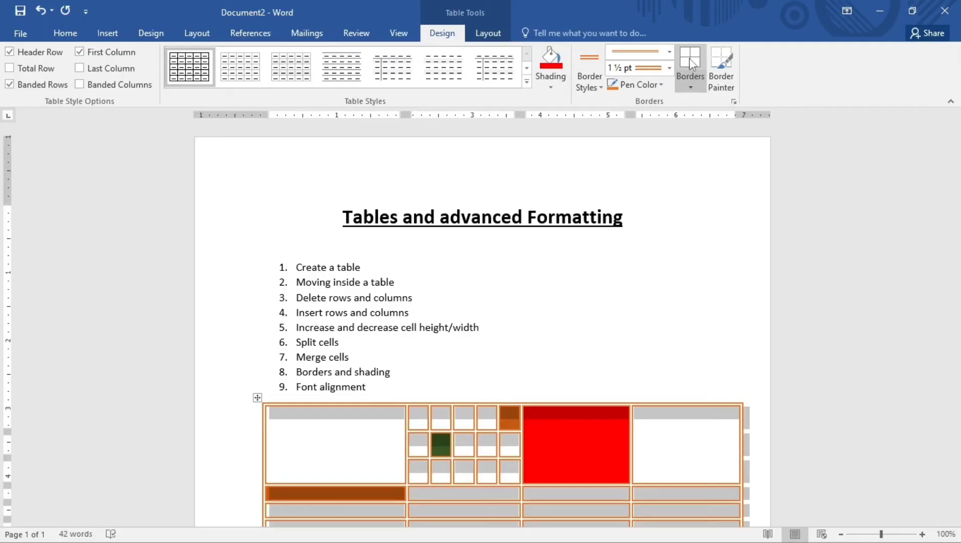
scroll(462, 400, "down", 5)
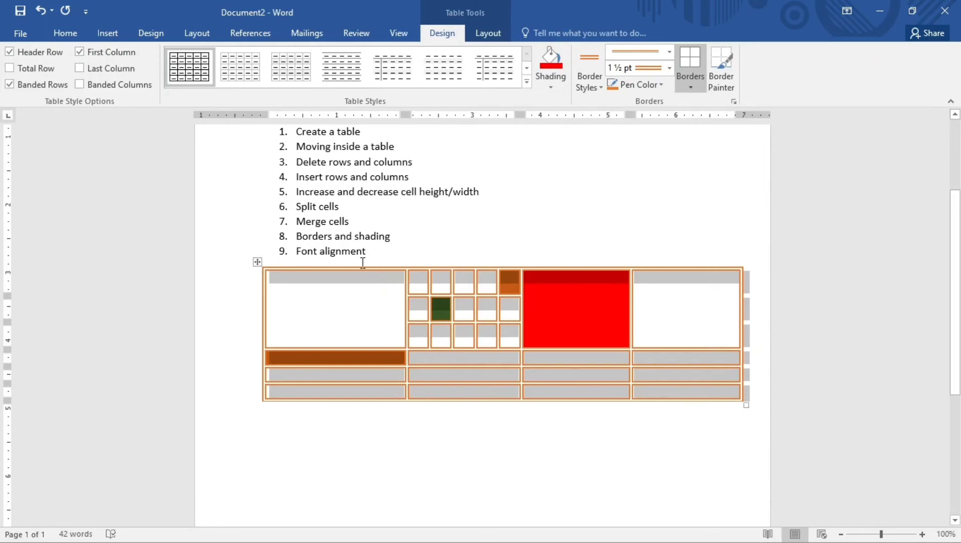
Paint ½ pt black single-line borders along the top edge of the first cell and adjacent grid cells, and on two dividers in the grid's first row
left_click(594, 83)
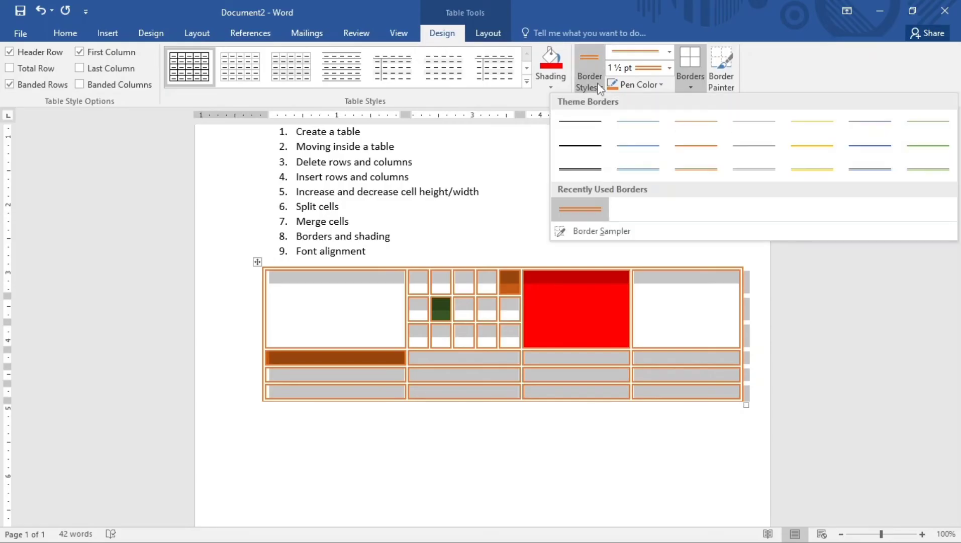
left_click(579, 121)
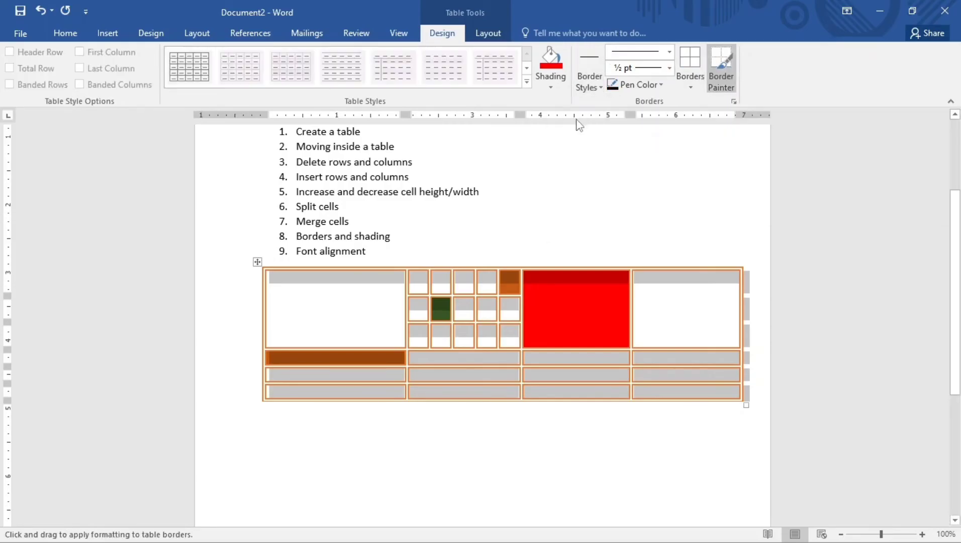
left_click(309, 268)
mouse_move(359, 273)
left_mouse_down()
mouse_move(500, 318)
mouse_move(643, 337)
mouse_move(438, 251)
mouse_move(397, 259)
mouse_move(509, 265)
mouse_move(496, 262)
left_mouse_up()
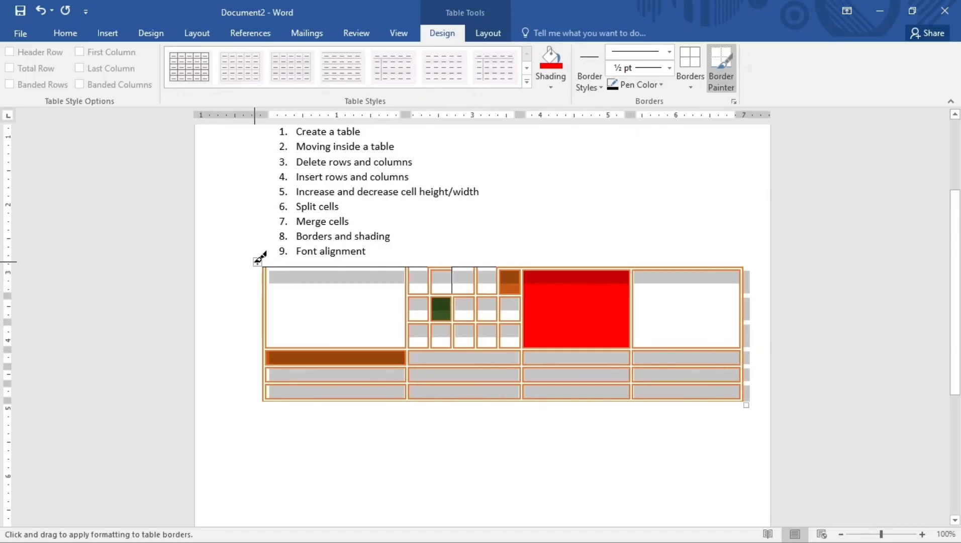
left_click(430, 280)
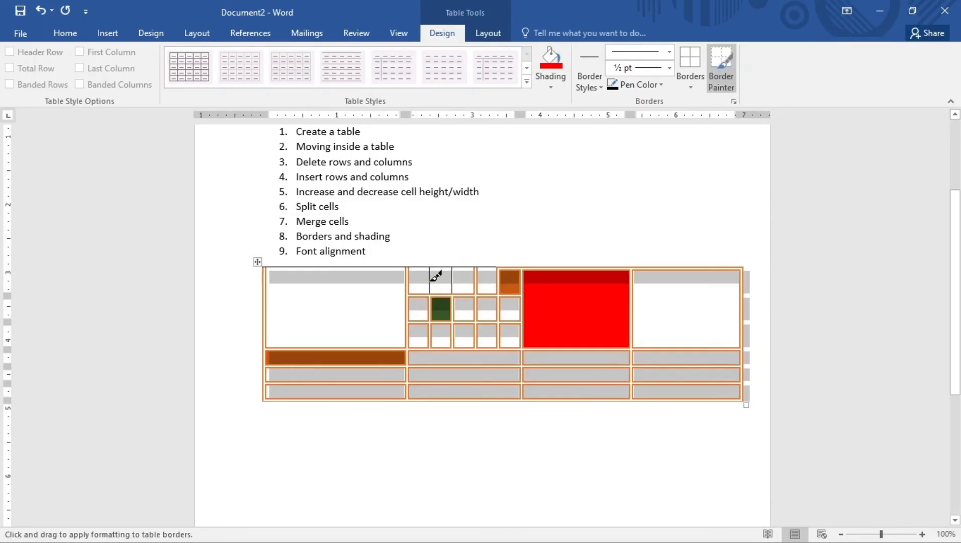
Change the border pen color to dark green and paint the top edge of the table's first cell
left_click(656, 84)
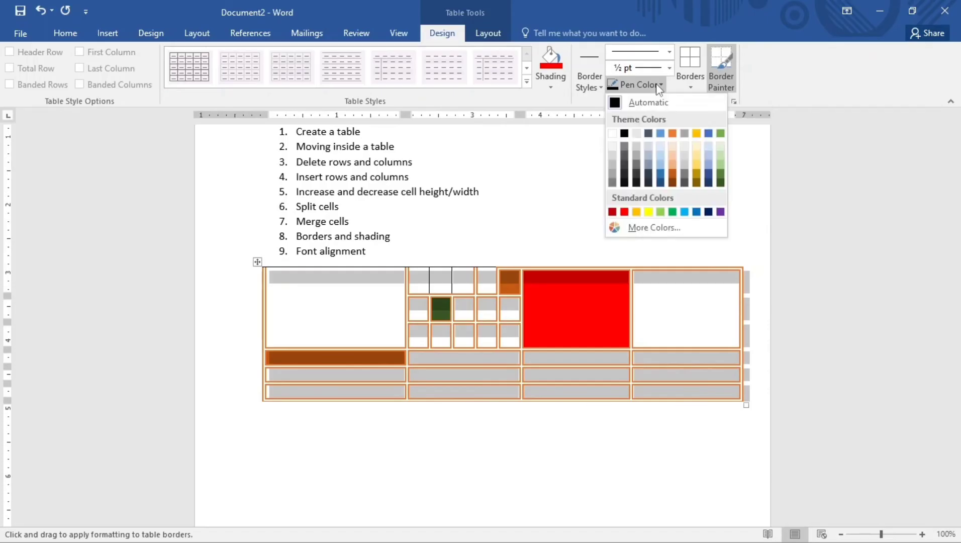
left_click(720, 175)
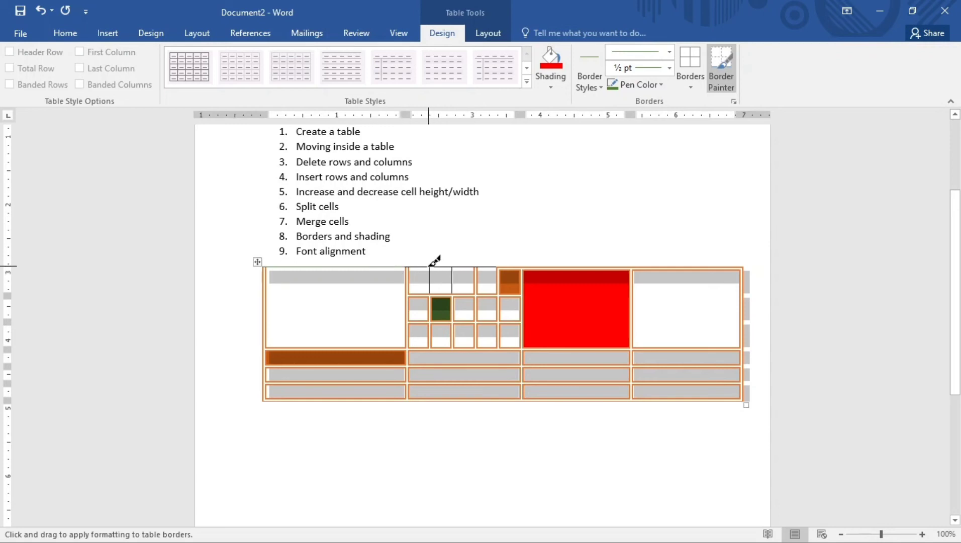
key("Escape")
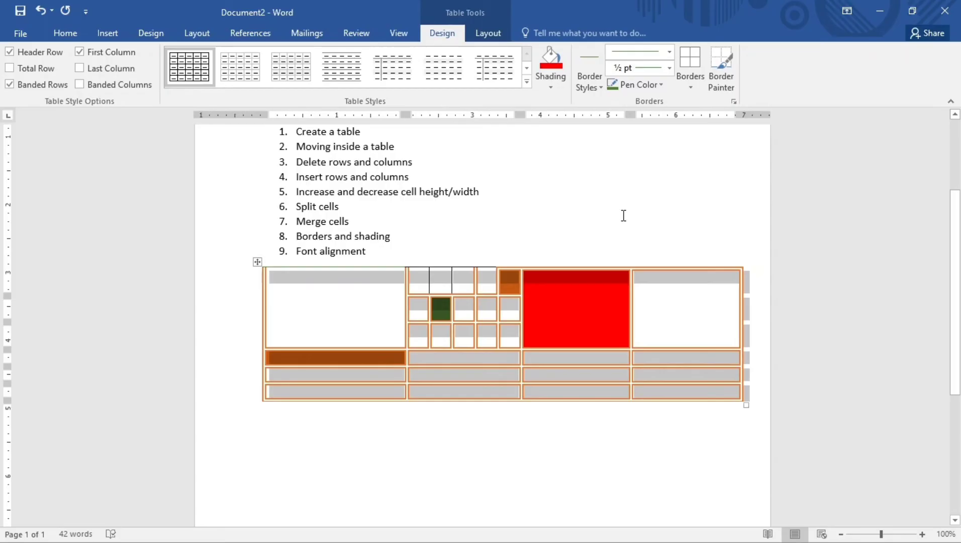
Enter the text "Youtube" in the large white cell beside the red cell
left_click(657, 307)
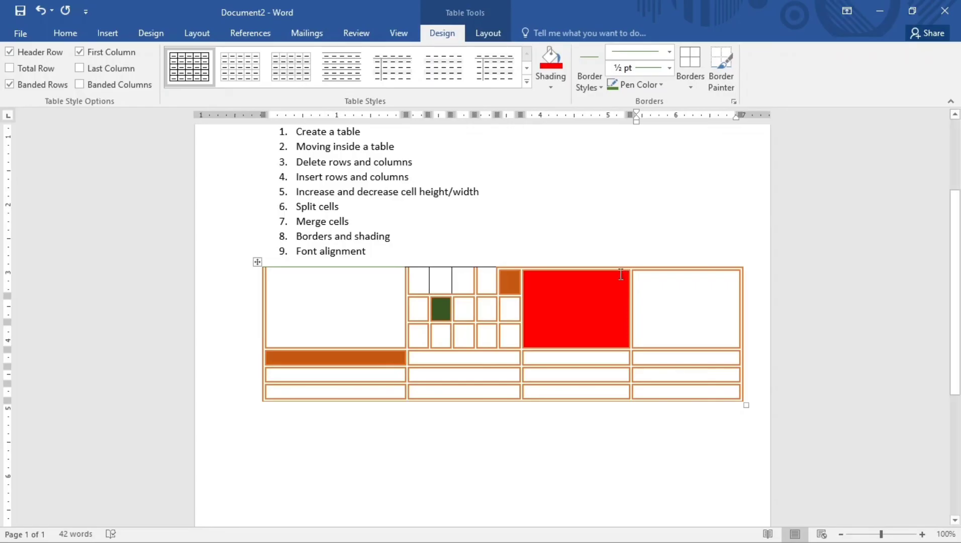
key("Caps_Lock")
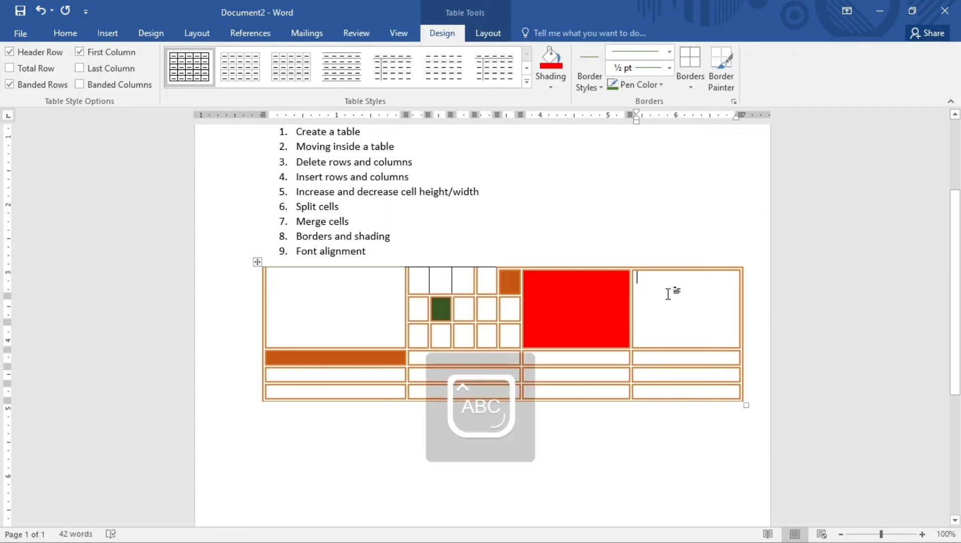
type("Y")
key("Caps_Lock")
type("outube")
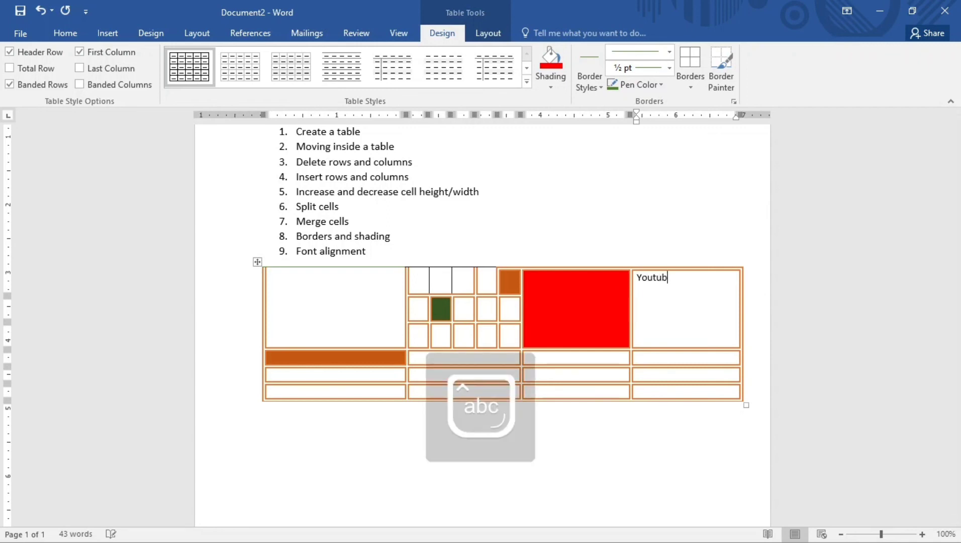
Align the "Youtube" text to the cell's center, center left and bottom right in turn, finishing with it centered both ways
left_click(477, 35)
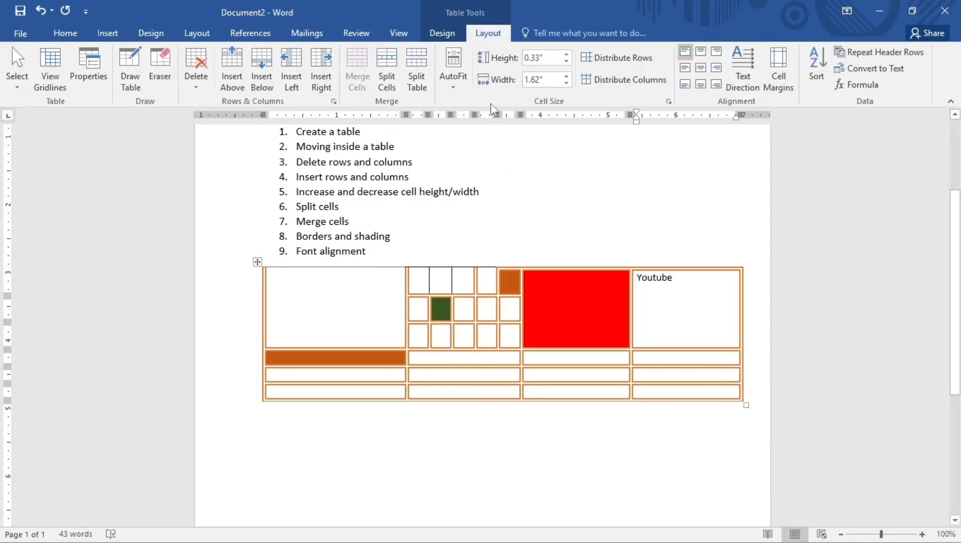
left_click(702, 70)
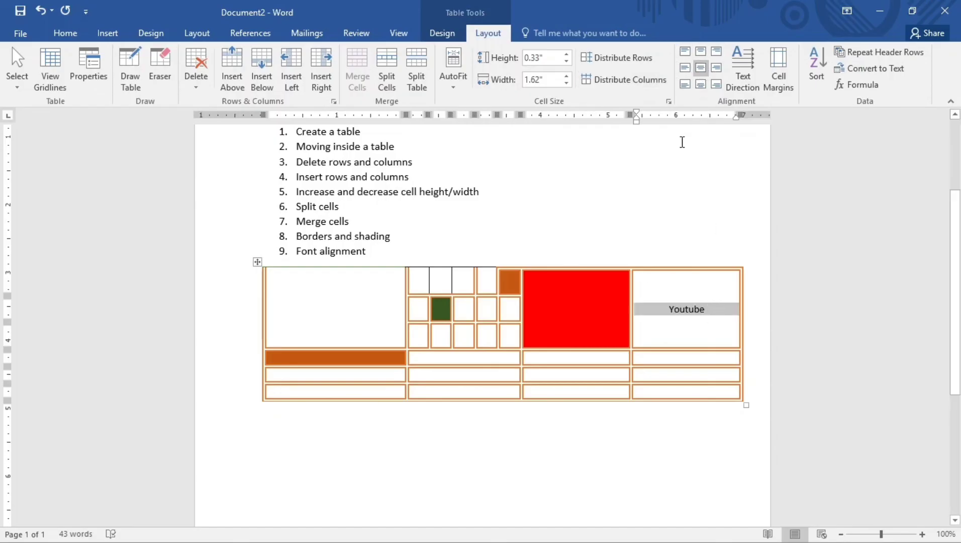
left_click(685, 69)
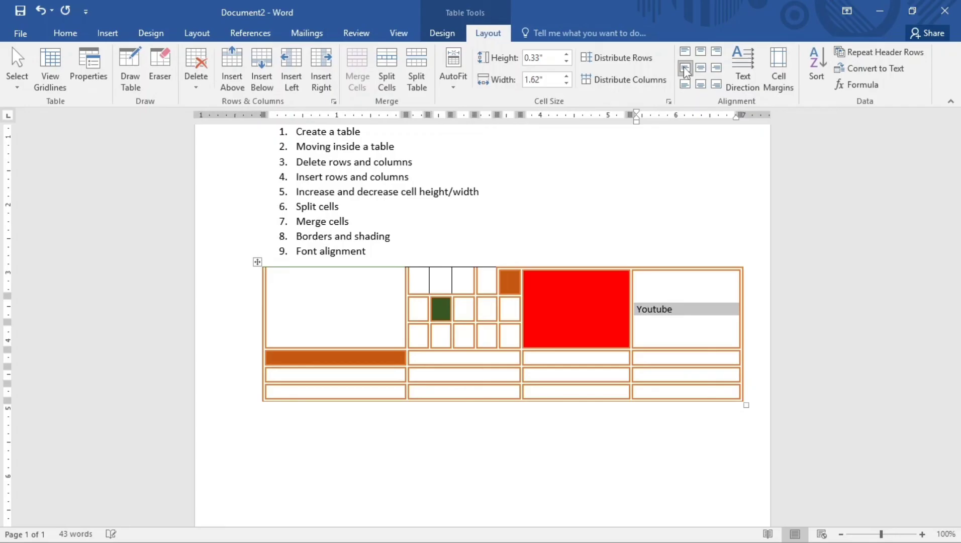
left_click(717, 85)
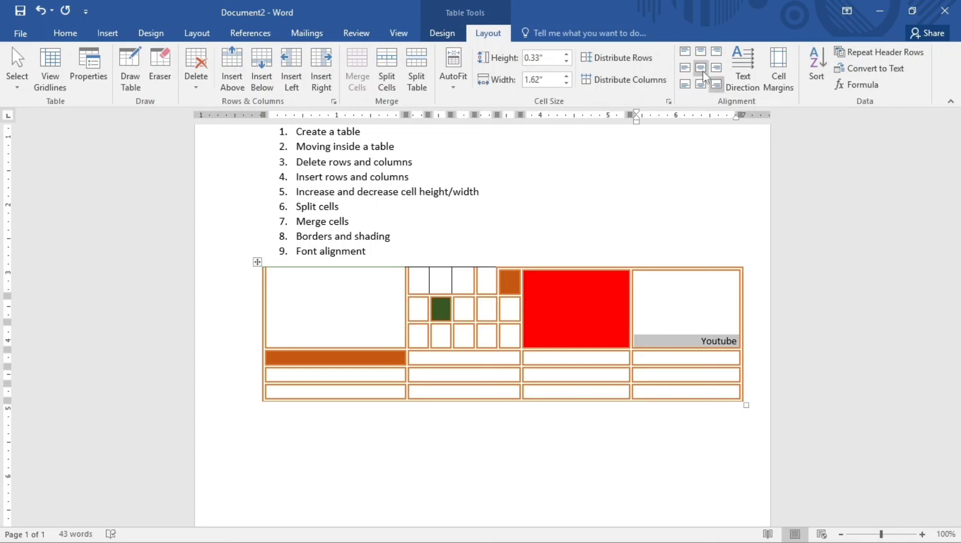
left_click(700, 67)
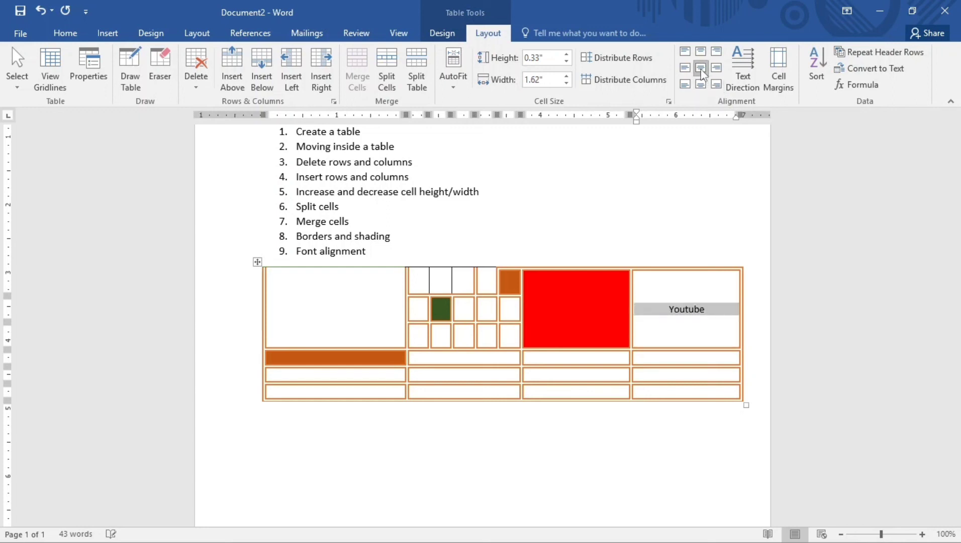
left_click(702, 311)
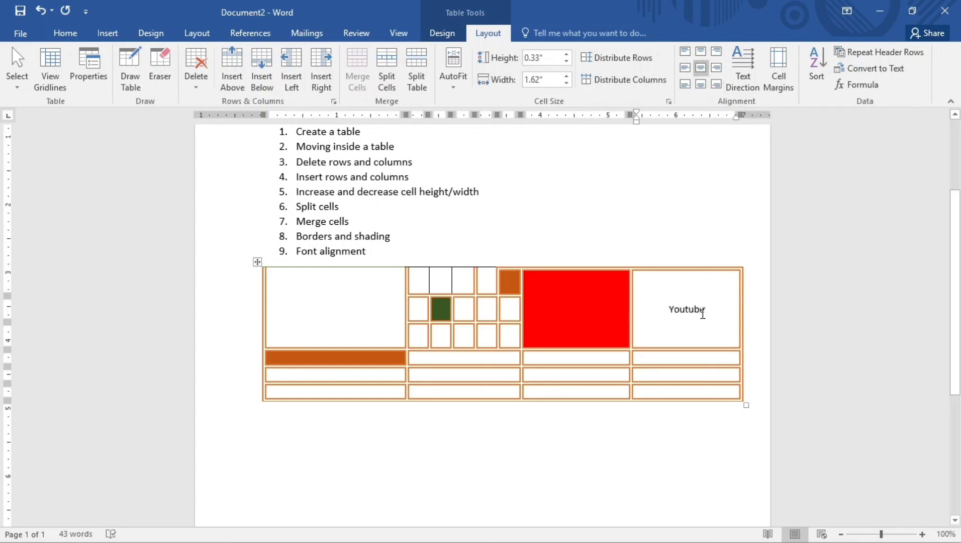